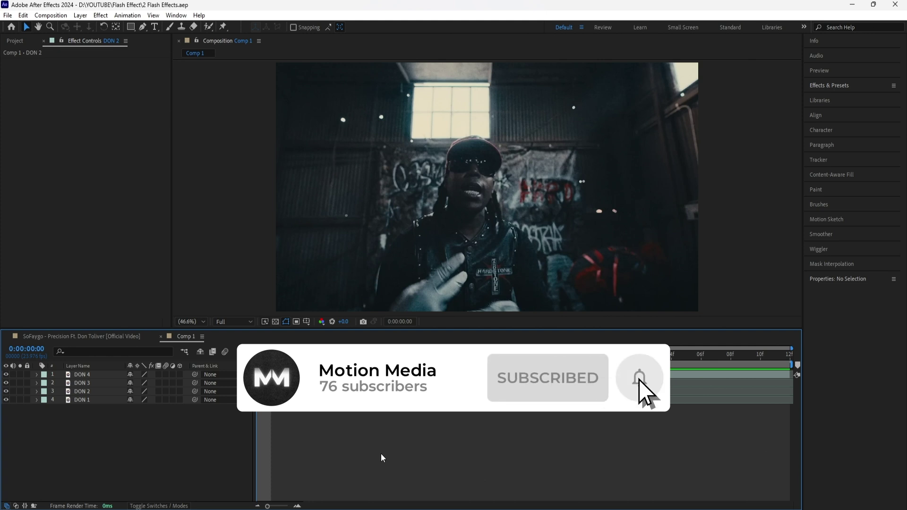
- Preview the composition, then duplicate the DON 2 layer with the playhead at the clip's first frame, 0:00:00:08
{"action": "key", "text": "space"}
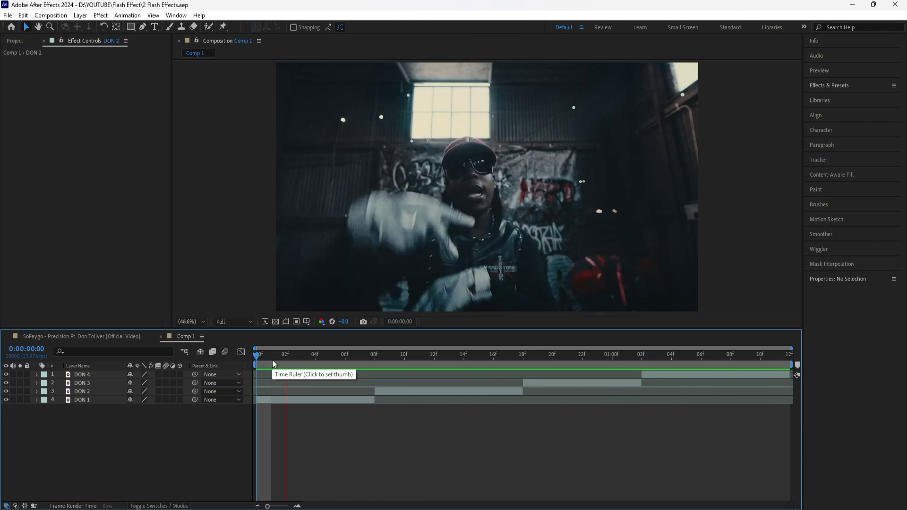
{"action": "key", "text": "space"}
{"action": "mouse_move", "coordinate": [359, 357]}
{"action": "left_mouse_down"}
{"action": "mouse_move", "coordinate": [323, 362]}
{"action": "mouse_move", "coordinate": [372, 357]}
{"action": "left_mouse_up"}
{"action": "left_click", "coordinate": [92, 391]}
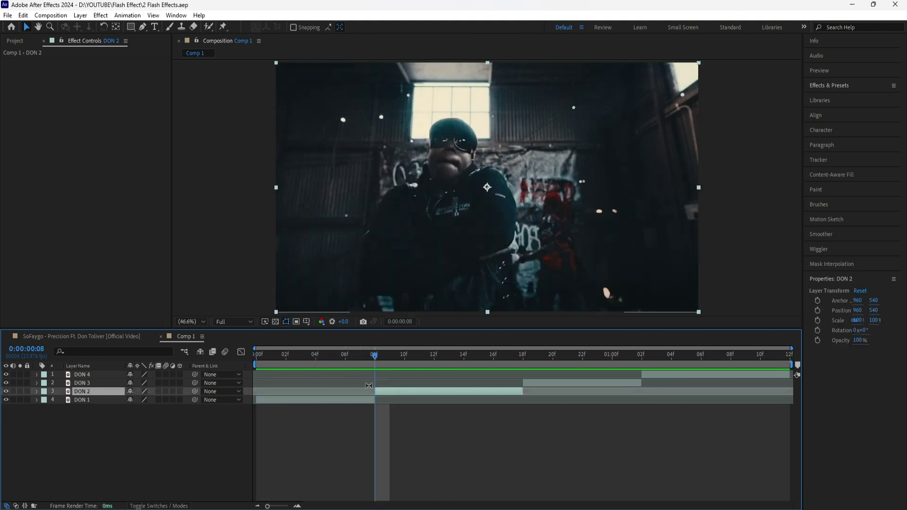
{"action": "key", "text": "ctrl+d"}
- Rename the duplicated layer as DON 2 FREEZE
{"action": "right_click", "coordinate": [92, 392]}
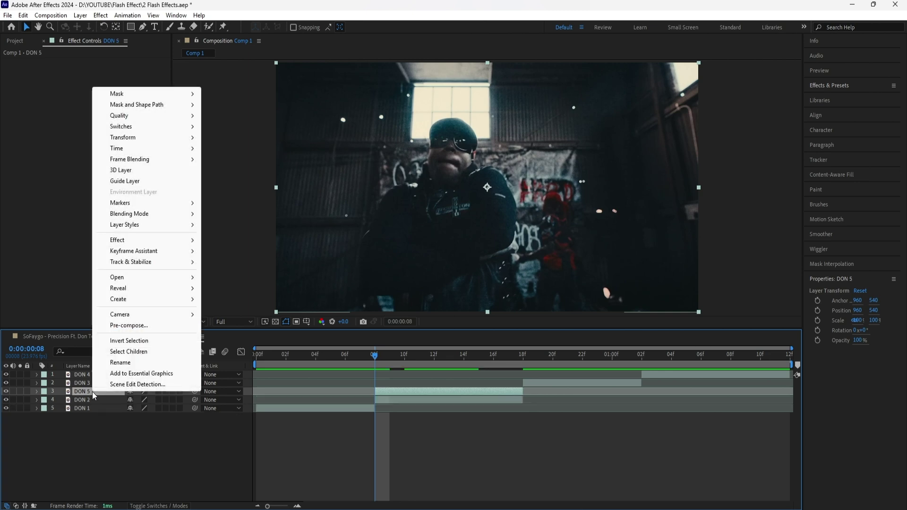
{"action": "left_click", "coordinate": [126, 364]}
{"action": "type", "text": "DON 2"}
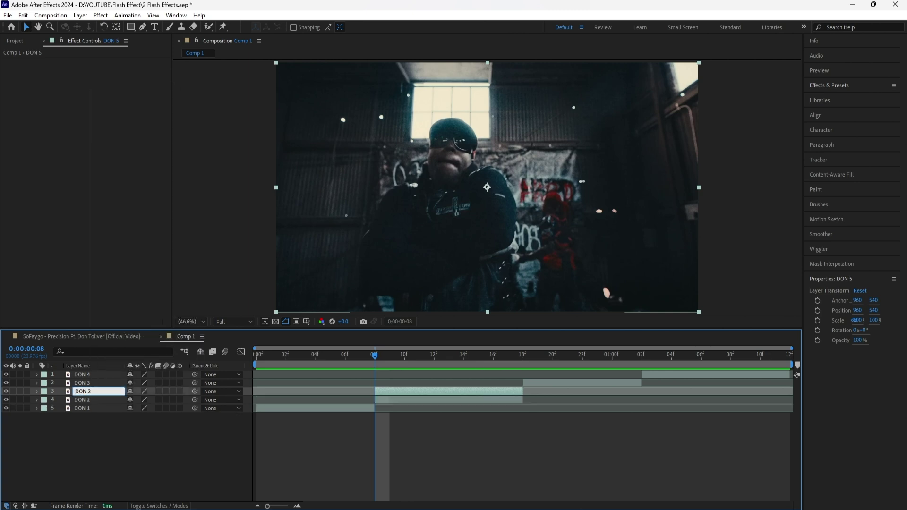
{"action": "type", "text": " FREEZE"}
{"action": "key", "text": "Return"}
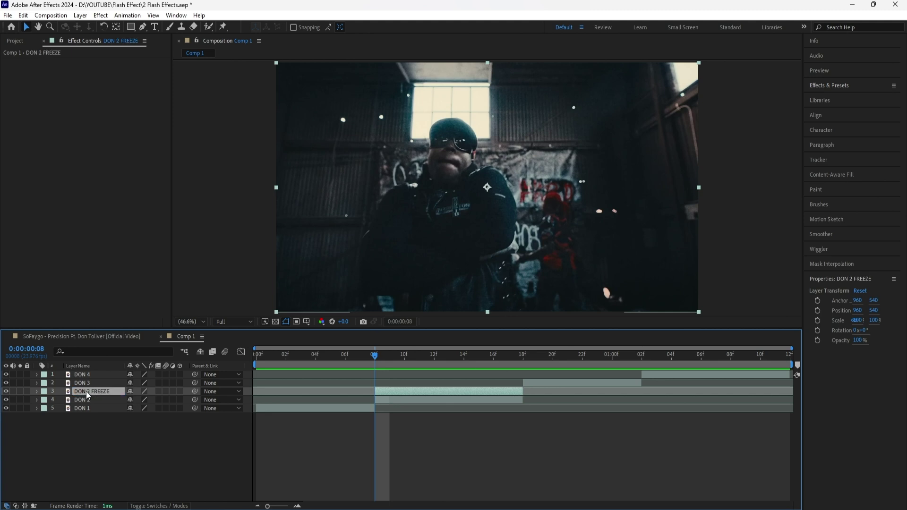
- Freeze the DON 2 FREEZE layer on its first frame and place it as a three-frame clip ending where DON 2 begins
{"action": "right_click", "coordinate": [86, 391]}
{"action": "mouse_move", "coordinate": [140, 148]}
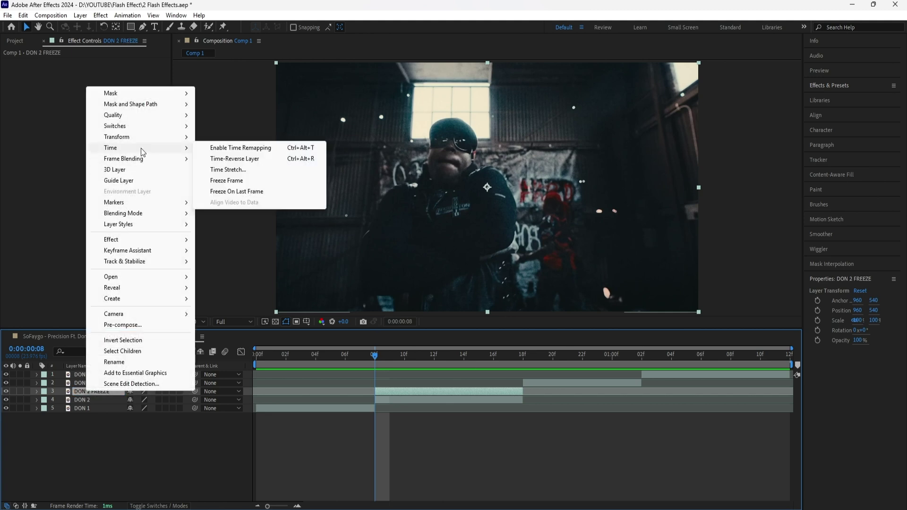
{"action": "left_click", "coordinate": [263, 180]}
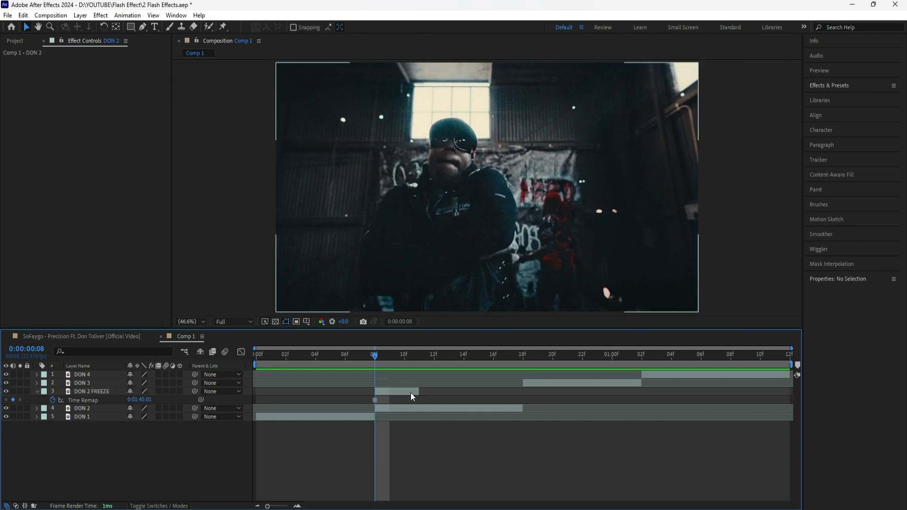
{"action": "left_click_drag", "start_coordinate": [410, 392], "coordinate": [347, 392]}
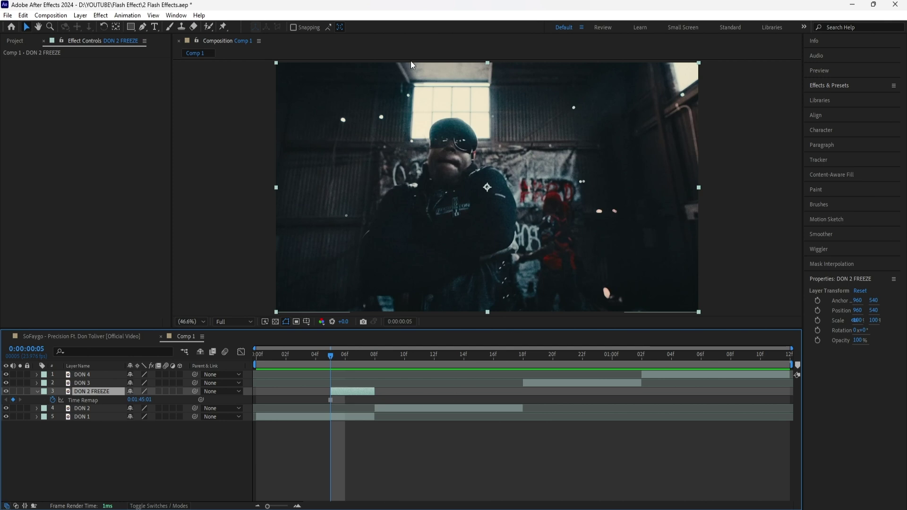
- Apply the Curves effect to DON 2 FREEZE and raise the middle of the RGB curve to brighten the frame
{"action": "left_click", "coordinate": [835, 86]}
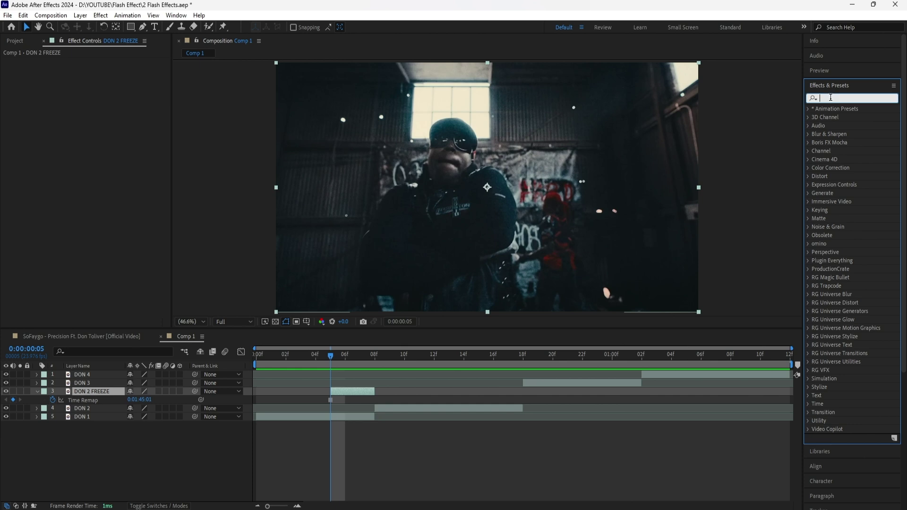
{"action": "type", "text": "curves"}
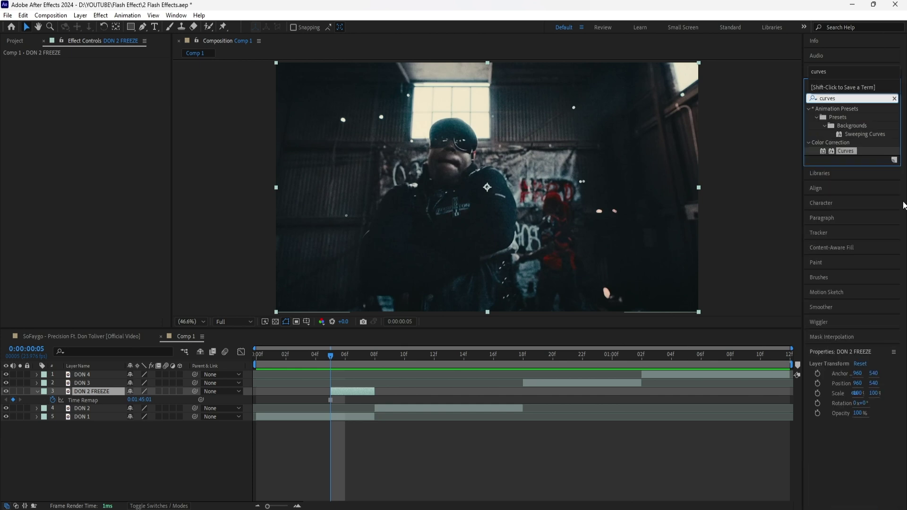
{"action": "double_click", "coordinate": [845, 151]}
{"action": "left_click_drag", "start_coordinate": [78, 163], "coordinate": [67, 146]}
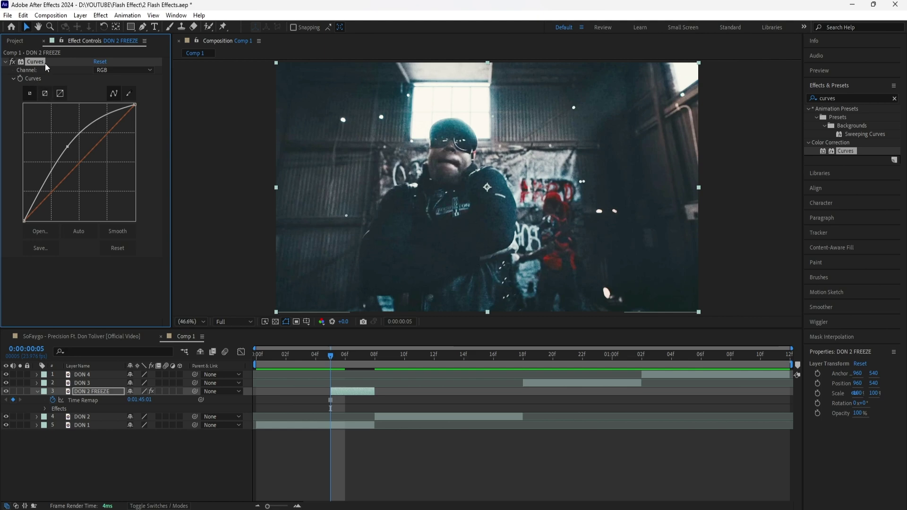
- Draw a closed Pen tool mask around the man's outline on the DON 2 FREEZE layer
{"action": "left_click", "coordinate": [143, 28]}
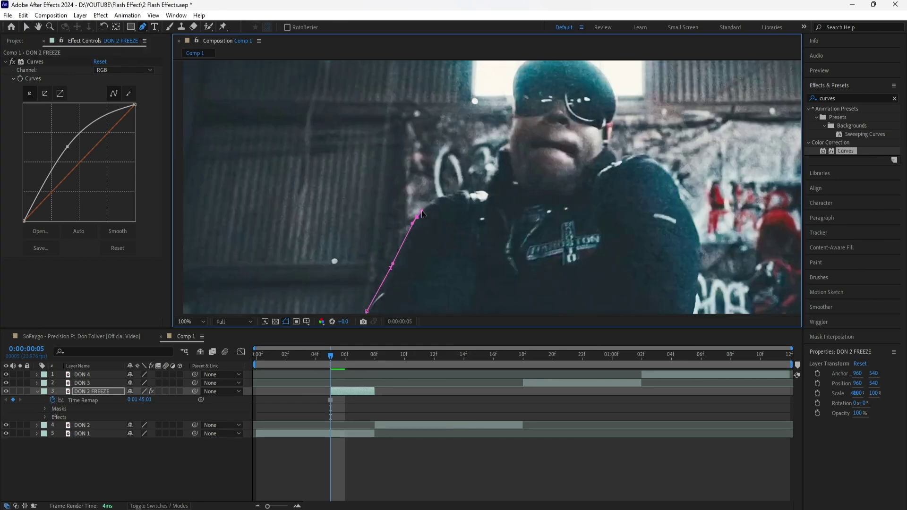
{"action": "scroll", "coordinate": [589, 263], "scroll_direction": "up", "scroll_amount": 3}
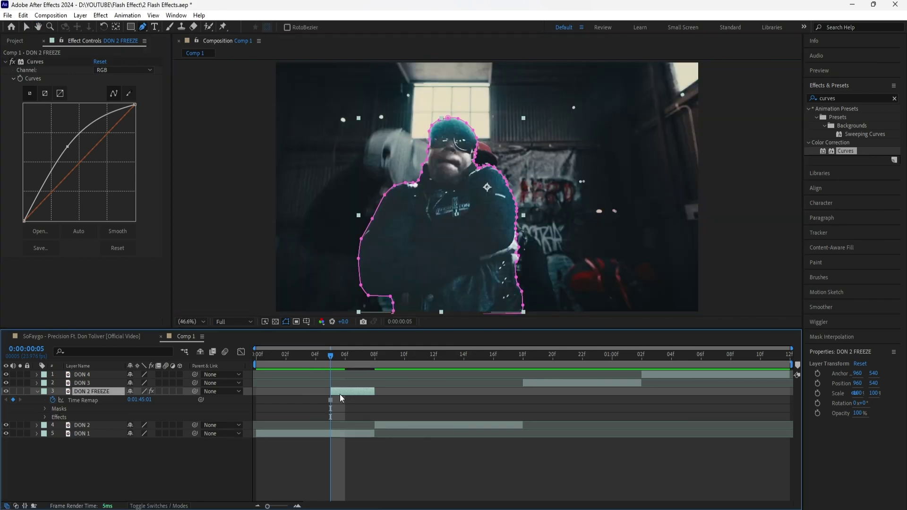
- Hide the DON 1 layer and show the transparency grid to check the masked cutout
{"action": "left_click", "coordinate": [95, 434]}
{"action": "left_click", "coordinate": [6, 434]}
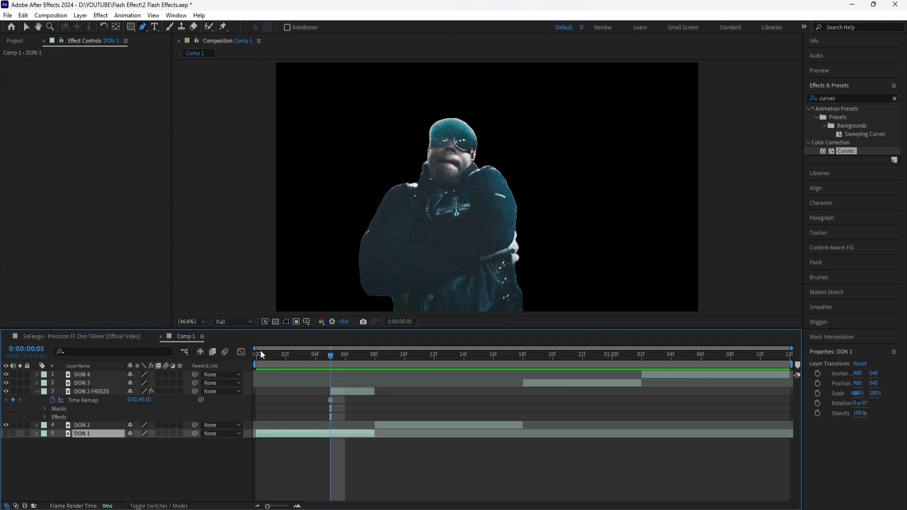
{"action": "left_click", "coordinate": [276, 321]}
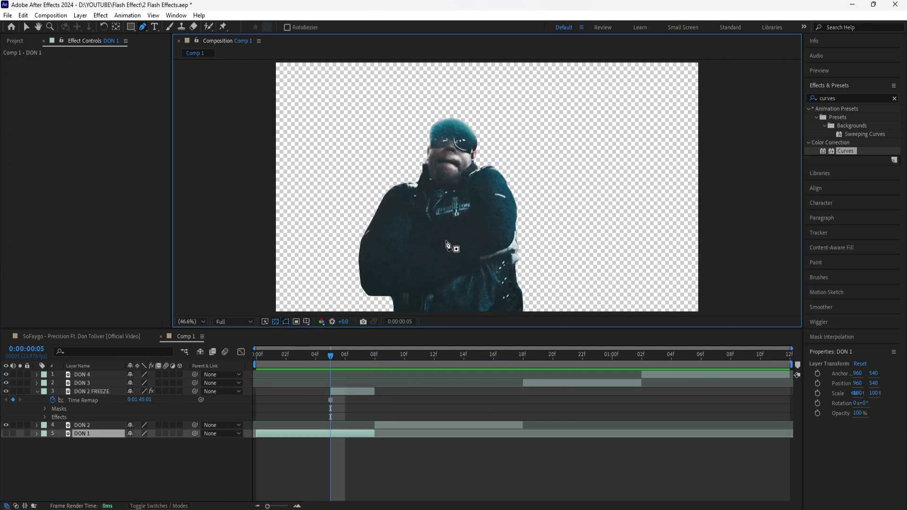
- Set Mask 1 of DON 2 FREEZE to a mask expansion of -2 pixels and a mask feather of 3 pixels
{"action": "left_click", "coordinate": [100, 392]}
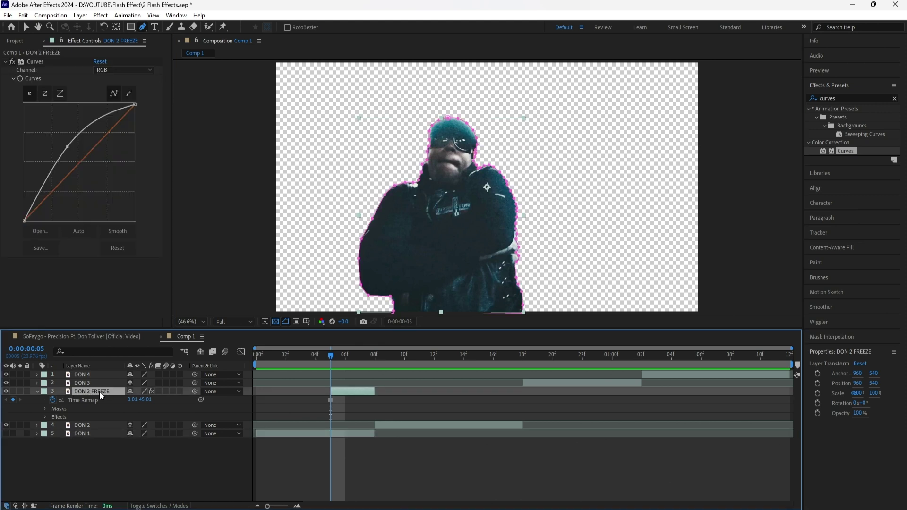
{"action": "key", "text": "m"}
{"action": "key", "text": "m"}
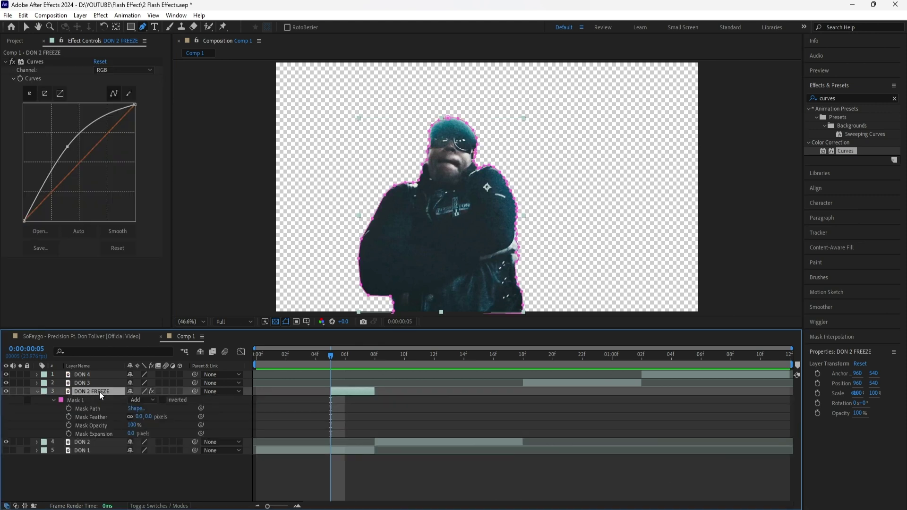
{"action": "left_click", "coordinate": [130, 434]}
{"action": "type", "text": "-2"}
{"action": "key", "text": "Return"}
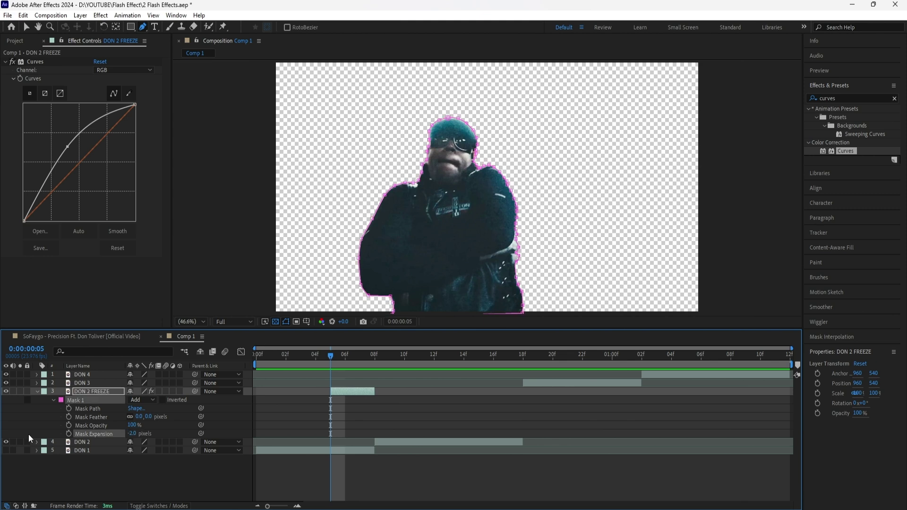
{"action": "left_click", "coordinate": [148, 417]}
{"action": "type", "text": "3"}
{"action": "key", "text": "Return"}
{"action": "key", "text": "F2"}
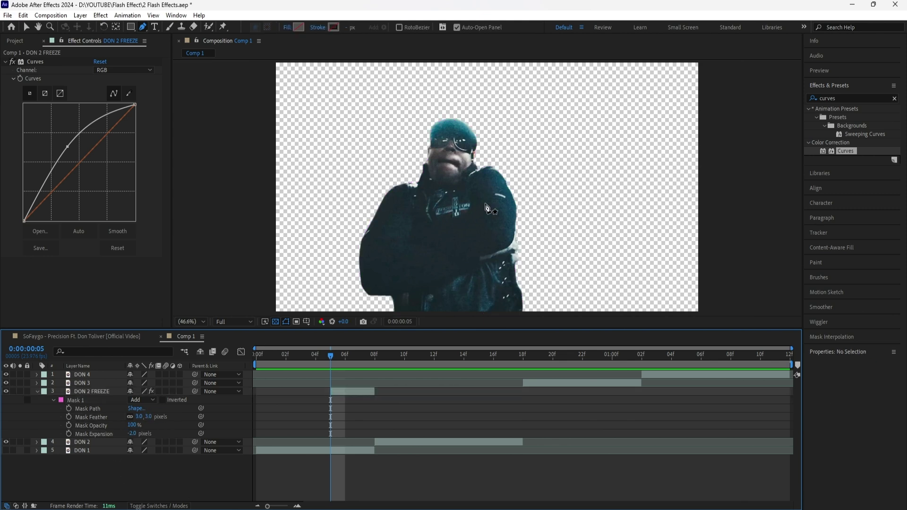
- Delete the Curves effect from DON 2 FREEZE and make the DON 1 layer visible again
{"action": "left_click", "coordinate": [35, 62]}
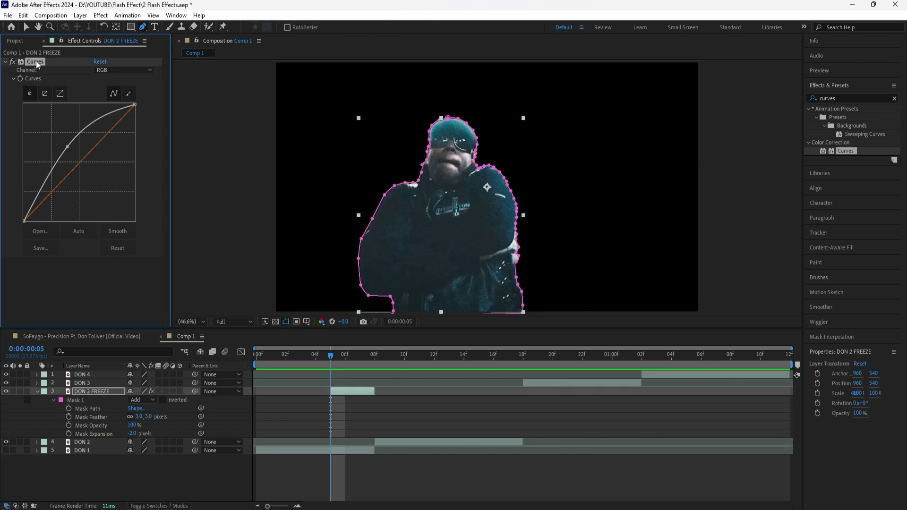
{"action": "key", "text": "Delete"}
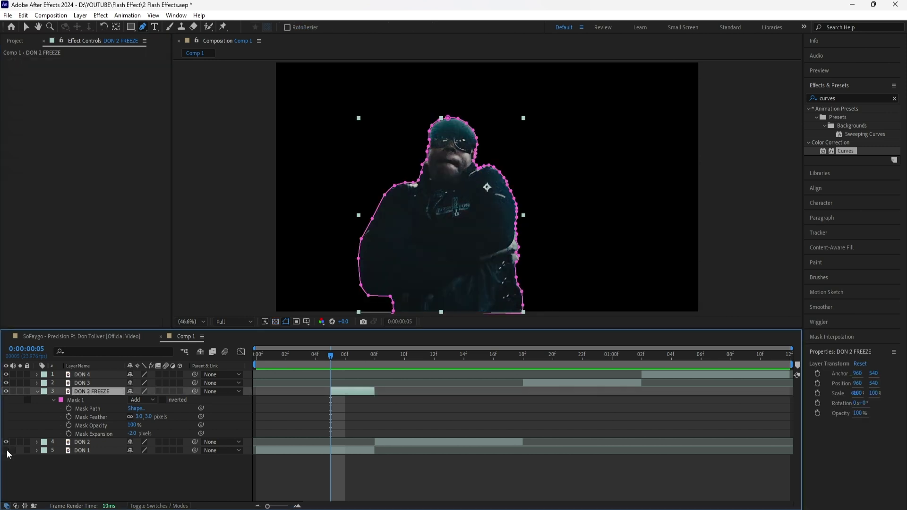
{"action": "left_click", "coordinate": [6, 450]}
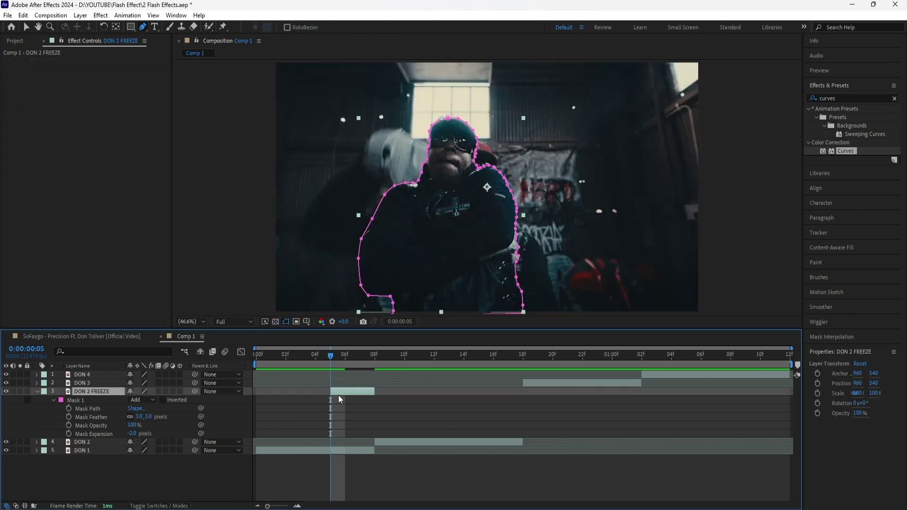
- Apply the Exposure effect to DON 2 FREEZE, set its exposure to 3.00 and keyframe it at 0:00:00:05
{"action": "left_click", "coordinate": [894, 99]}
{"action": "type", "text": "exposure"}
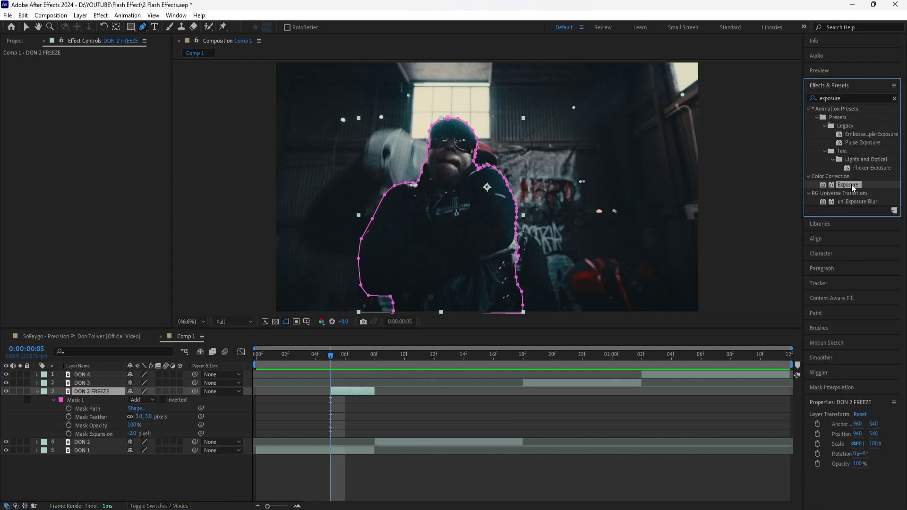
{"action": "double_click", "coordinate": [851, 184]}
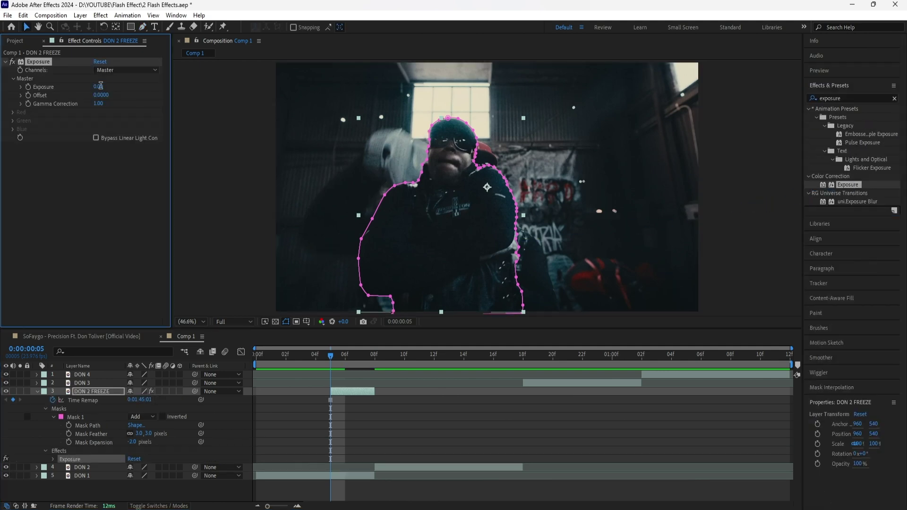
{"action": "key", "text": "Return"}
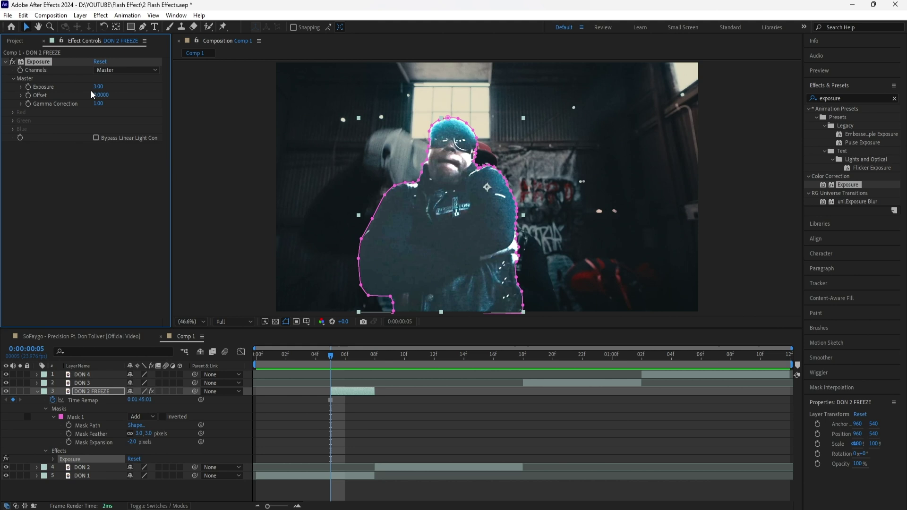
{"action": "left_click", "coordinate": [29, 87]}
- Add an Exposure keyframe of 0 at the end of DON 2 FREEZE, 0:00:00:08
{"action": "left_click", "coordinate": [104, 392]}
{"action": "key", "text": "u"}
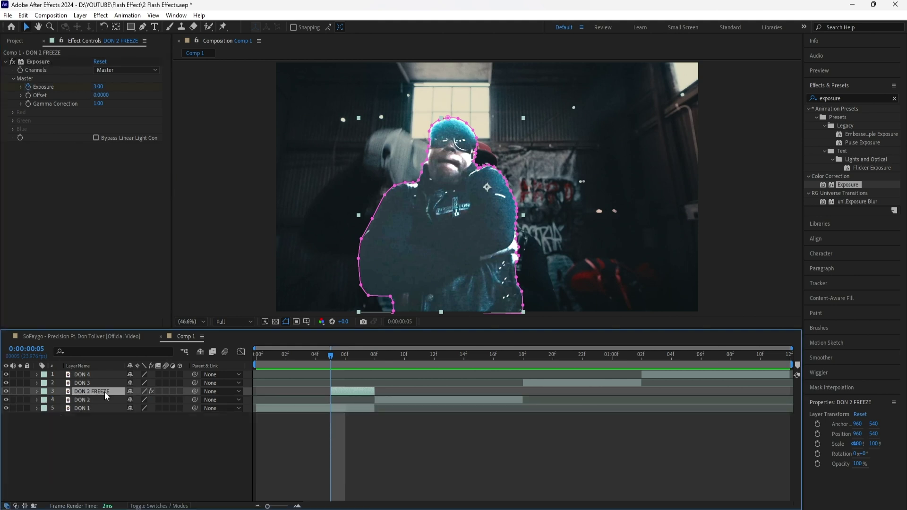
{"action": "key", "text": "u"}
{"action": "left_click", "coordinate": [373, 353]}
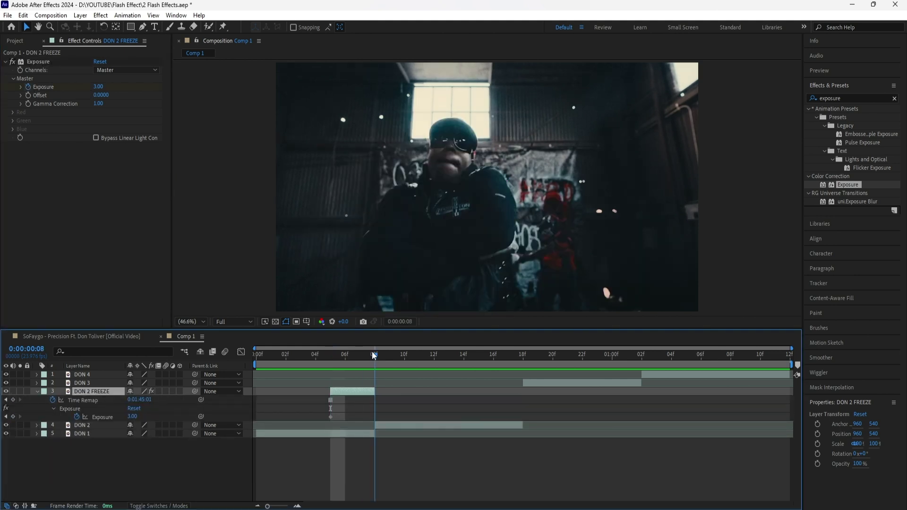
{"action": "left_click", "coordinate": [98, 86]}
{"action": "type", "text": "0"}
{"action": "key", "text": "Return"}
- Apply the Glow effect to DON 2 FREEZE and keyframe its Glow Intensity at the first Exposure keyframe, 0:00:00:05
{"action": "left_click", "coordinate": [344, 391]}
{"action": "key", "text": "j"}
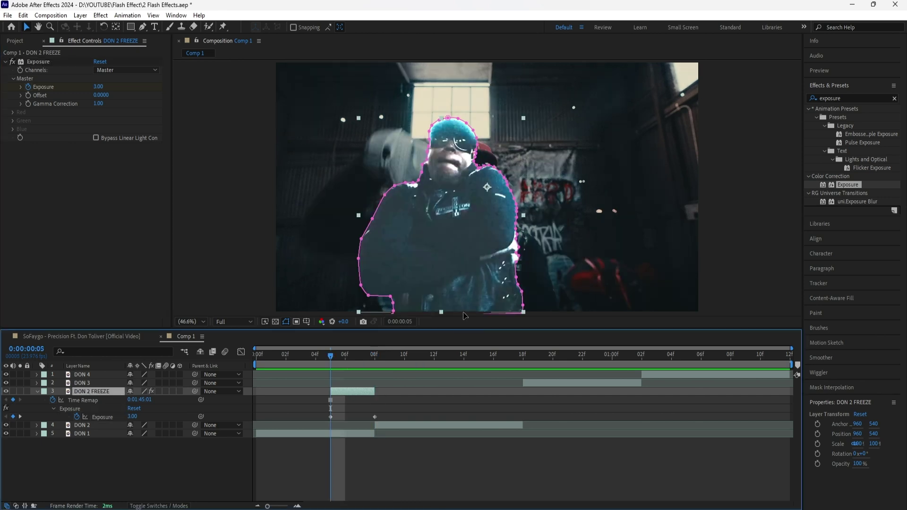
{"action": "left_click", "coordinate": [894, 99]}
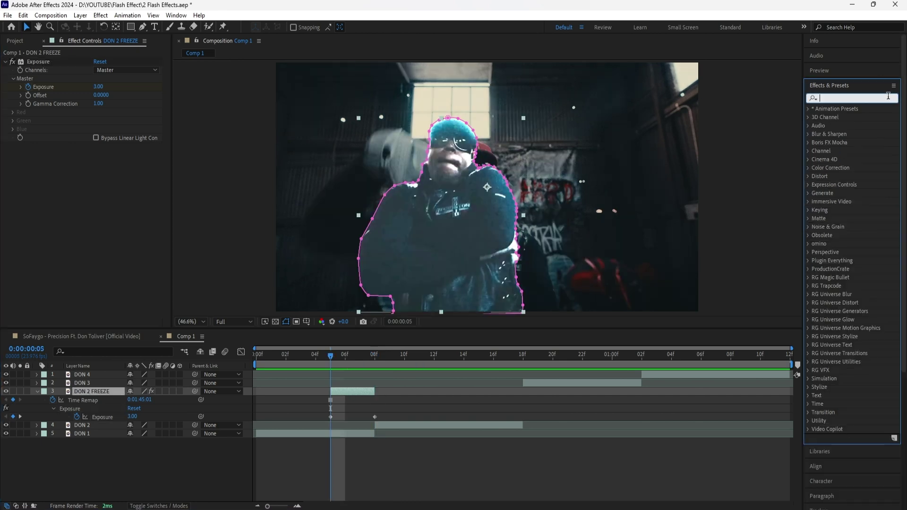
{"action": "type", "text": "glow"}
{"action": "left_click_drag", "start_coordinate": [843, 236], "coordinate": [20, 180]}
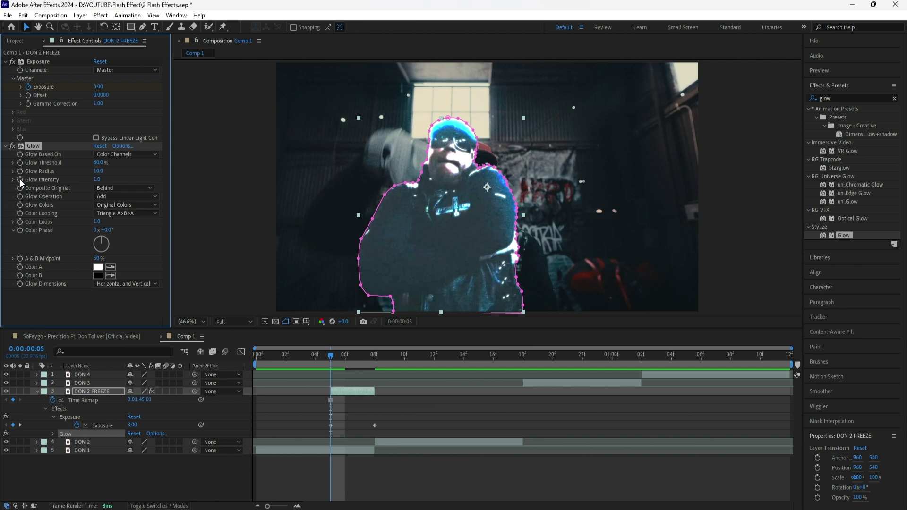
{"action": "left_click", "coordinate": [20, 180]}
- Add a Glow Intensity keyframe of 0 at 0:00:00:08 on DON 2 FREEZE
{"action": "key", "text": "u"}
{"action": "key", "text": "u"}
{"action": "left_click_drag", "start_coordinate": [330, 356], "coordinate": [374, 357]}
{"action": "left_click", "coordinate": [94, 181]}
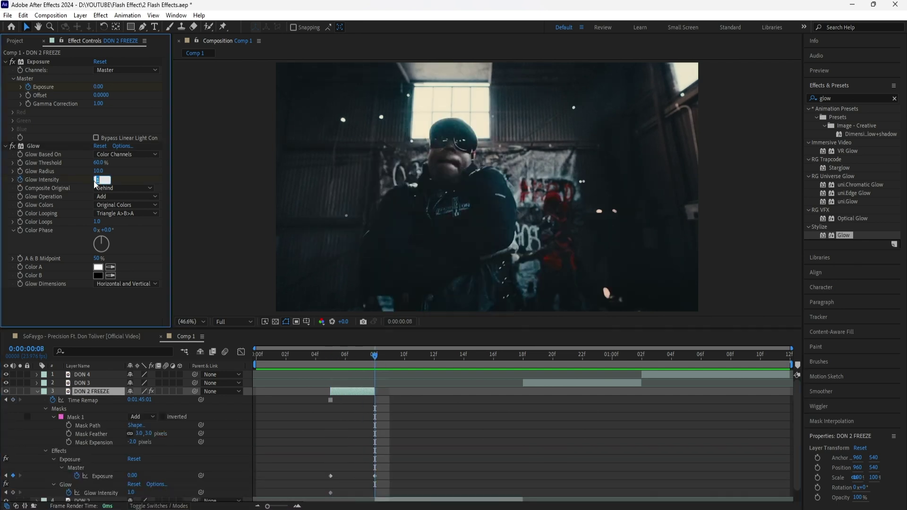
{"action": "type", "text": "0"}
{"action": "key", "text": "Return"}
- Apply Easy Ease to all the Exposure and Glow Intensity keyframes of DON 2 FREEZE
{"action": "left_click", "coordinate": [363, 479]}
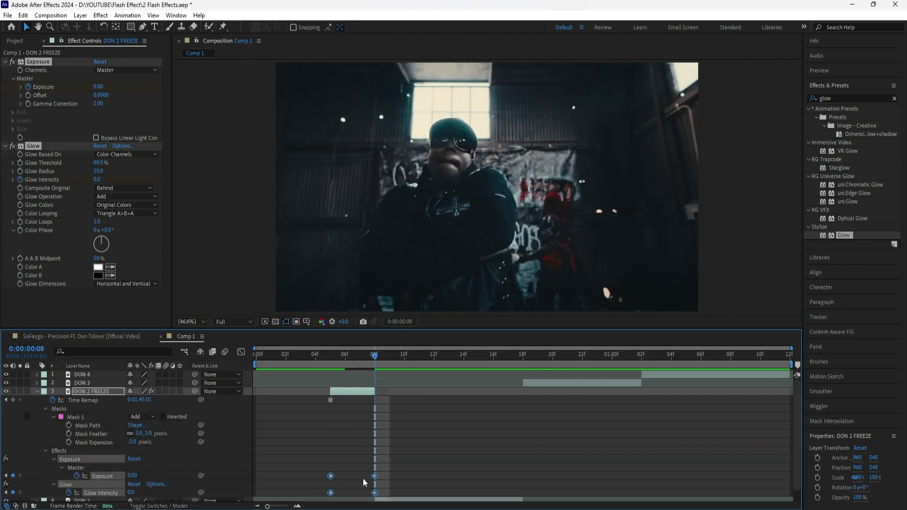
{"action": "right_click", "coordinate": [376, 479]}
{"action": "mouse_move", "coordinate": [415, 481]}
{"action": "left_click", "coordinate": [515, 403]}
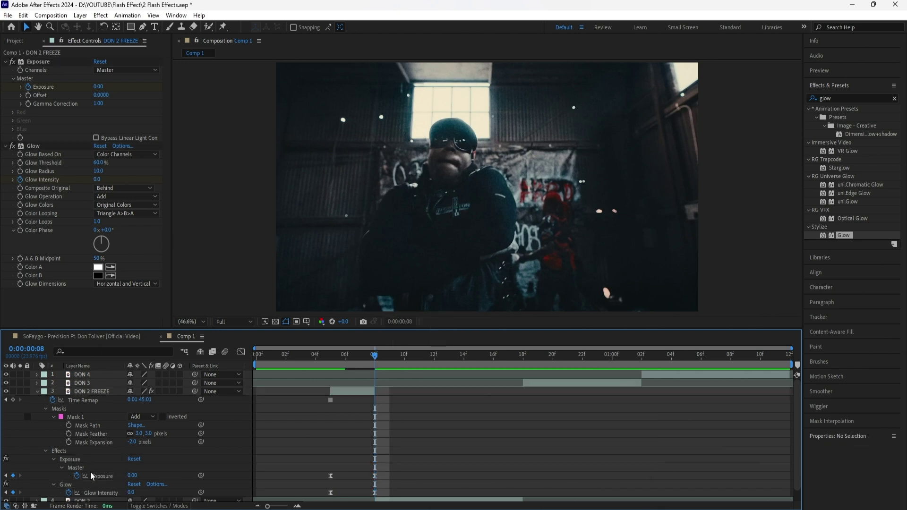
- In the speed graph, lengthen the incoming ease of the last Exposure keyframe so the change peaks early and slows gradually
{"action": "left_click", "coordinate": [99, 477]}
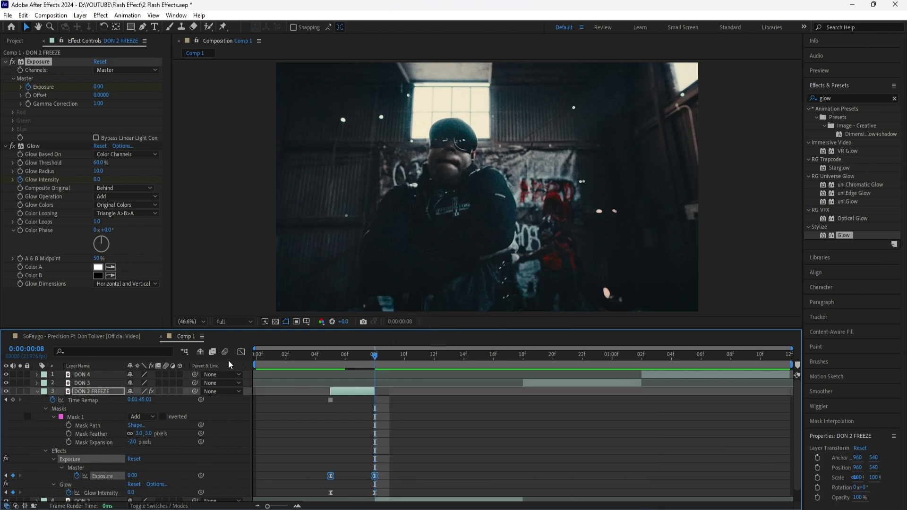
{"action": "left_click", "coordinate": [240, 352]}
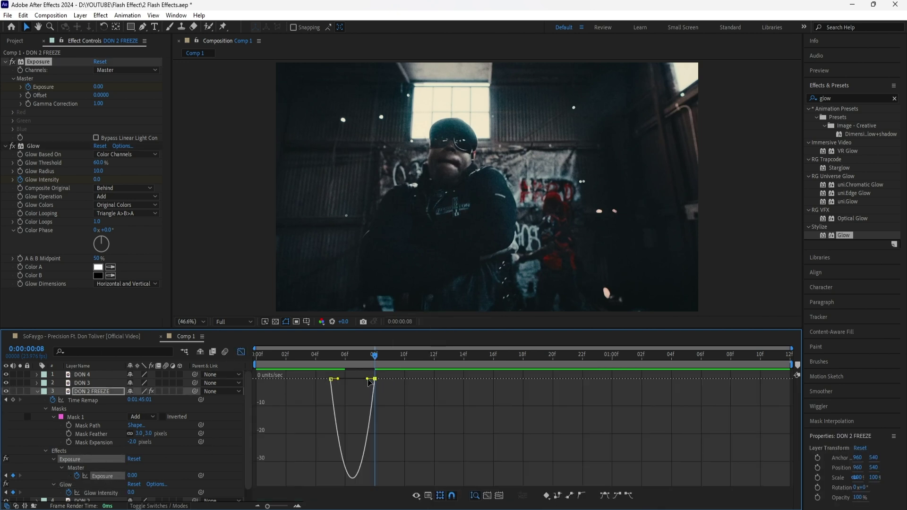
{"action": "left_click_drag", "start_coordinate": [374, 378], "coordinate": [350, 381]}
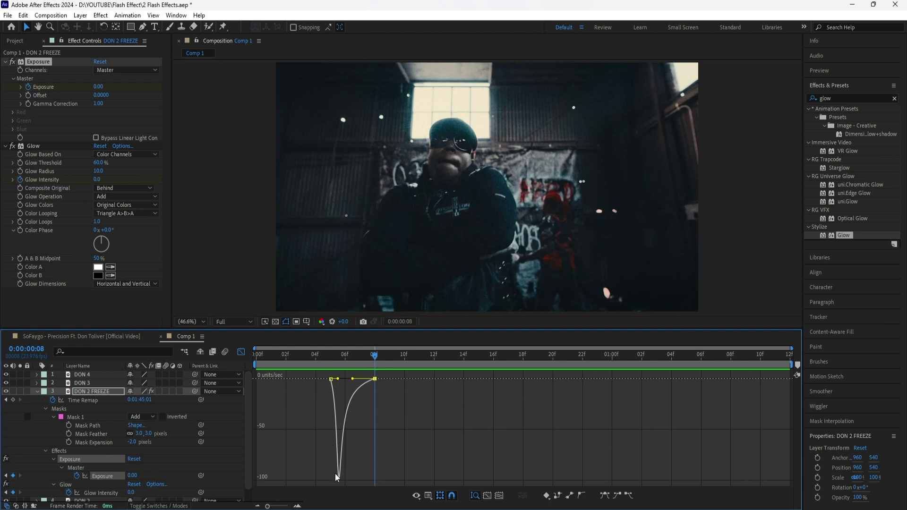
{"action": "left_click", "coordinate": [241, 352]}
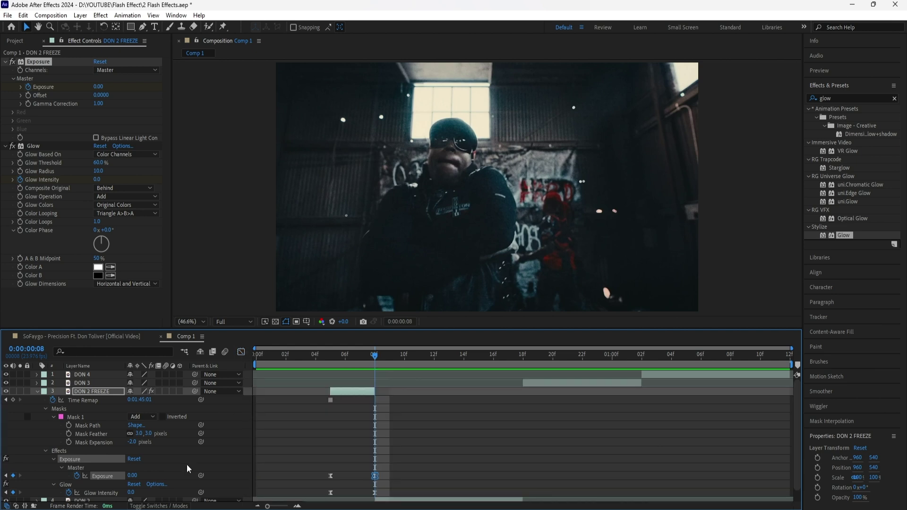
- Shape the Glow Intensity speed graph the same way, extending the last keyframe's incoming ease for an early peak
{"action": "left_click", "coordinate": [101, 494]}
{"action": "left_click", "coordinate": [241, 353]}
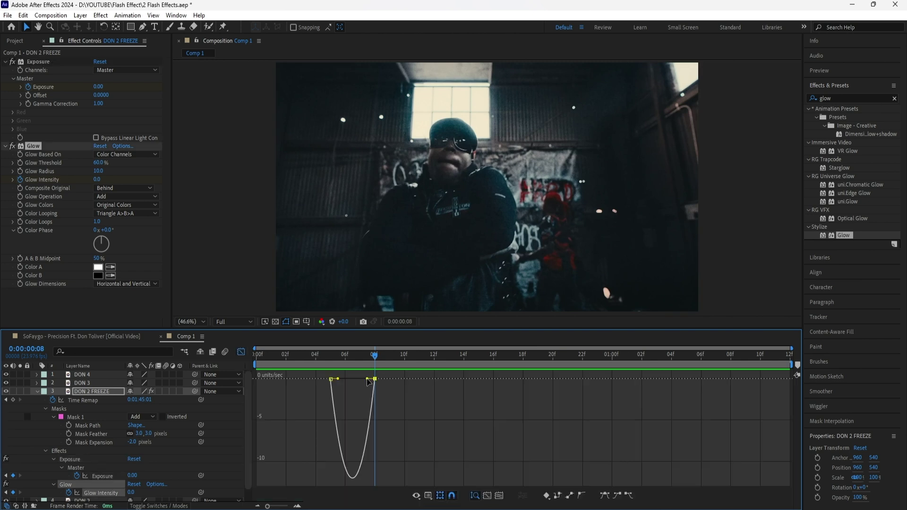
{"action": "left_click_drag", "start_coordinate": [358, 379], "coordinate": [341, 378]}
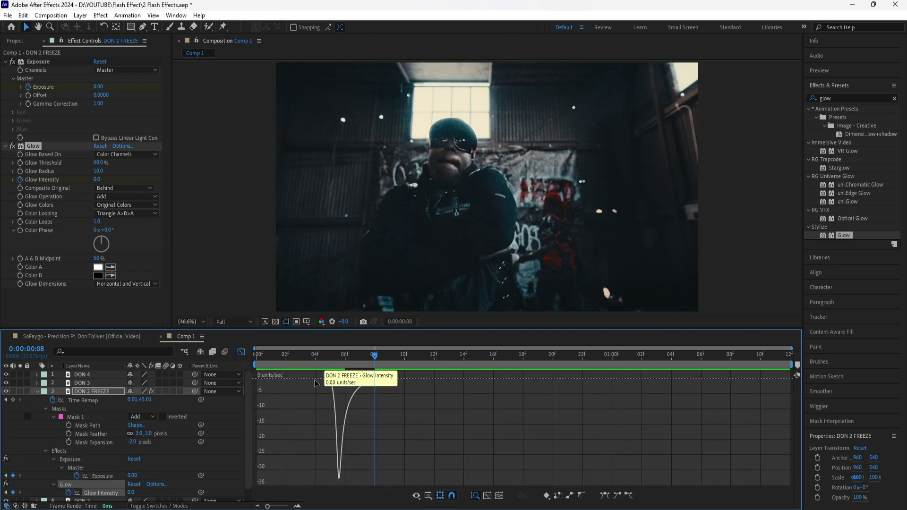
{"action": "left_click", "coordinate": [240, 353]}
- Preview the first flash transition from the start of Comp 1 and collapse the DON 2 FREEZE properties
{"action": "left_click", "coordinate": [256, 356]}
{"action": "key", "text": "space"}
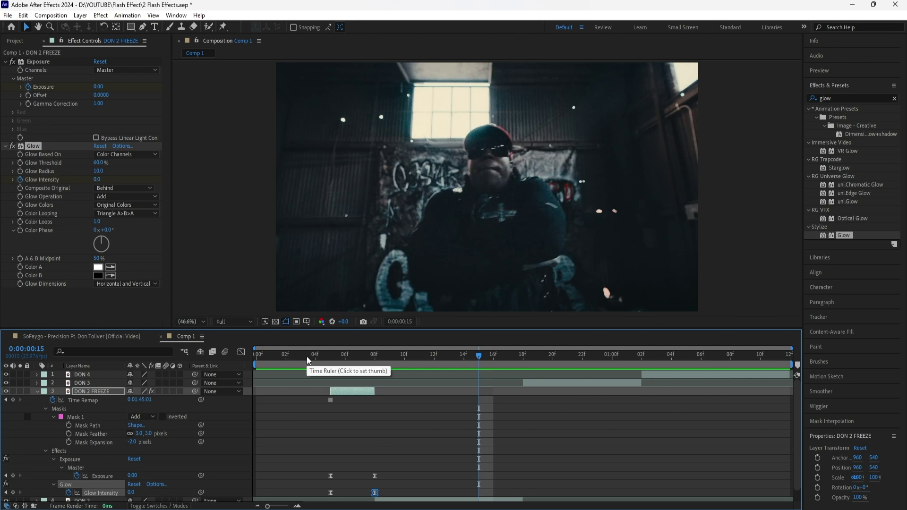
{"action": "left_click_drag", "start_coordinate": [308, 356], "coordinate": [155, 386]}
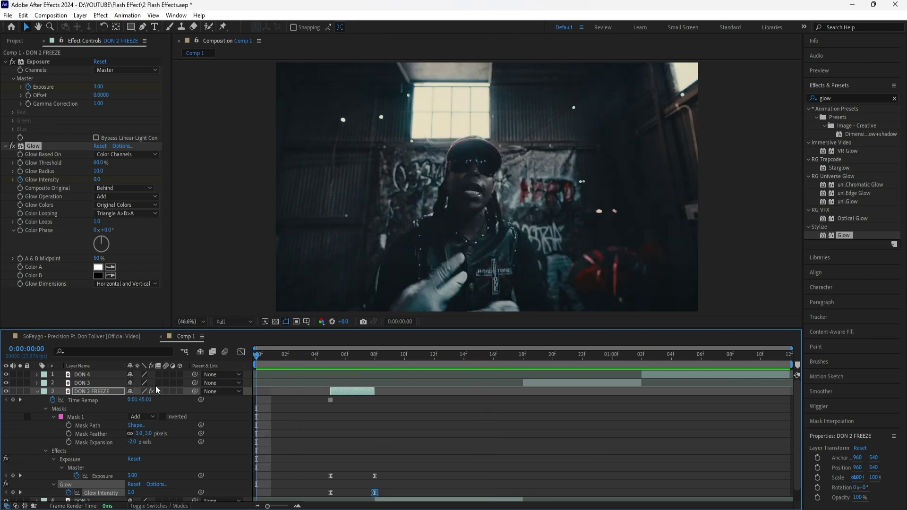
{"action": "key", "text": "u"}
{"action": "key", "text": "space"}
- Make a three-frame freeze-frame copy of DON 3 and place it to end where DON 3 begins, spanning 0:00:00:15 to 0:00:00:18
{"action": "left_click", "coordinate": [541, 384]}
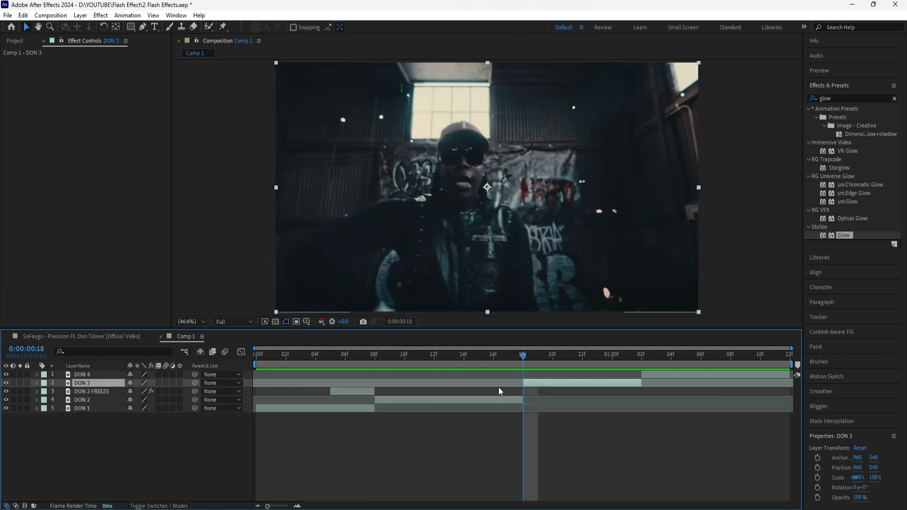
{"action": "key", "text": "ctrl+d"}
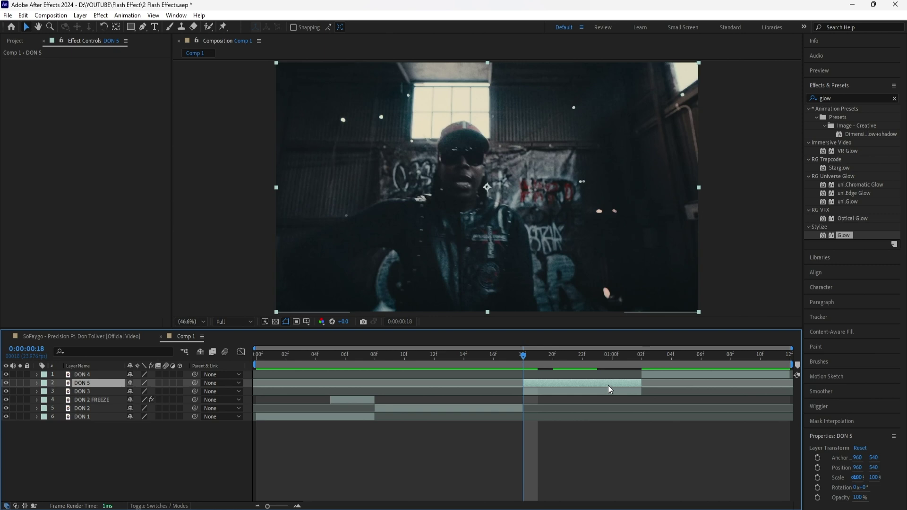
{"action": "right_click", "coordinate": [92, 384]}
{"action": "mouse_move", "coordinate": [148, 142]}
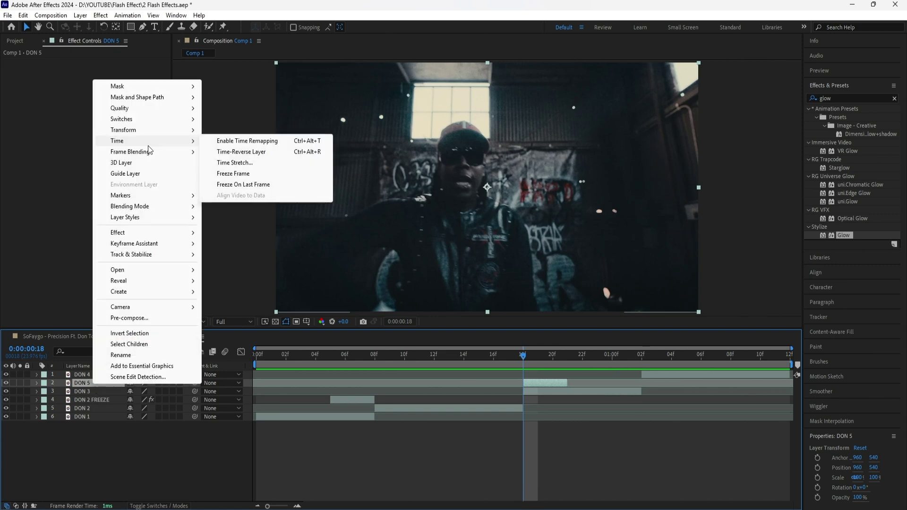
{"action": "left_click", "coordinate": [251, 174]}
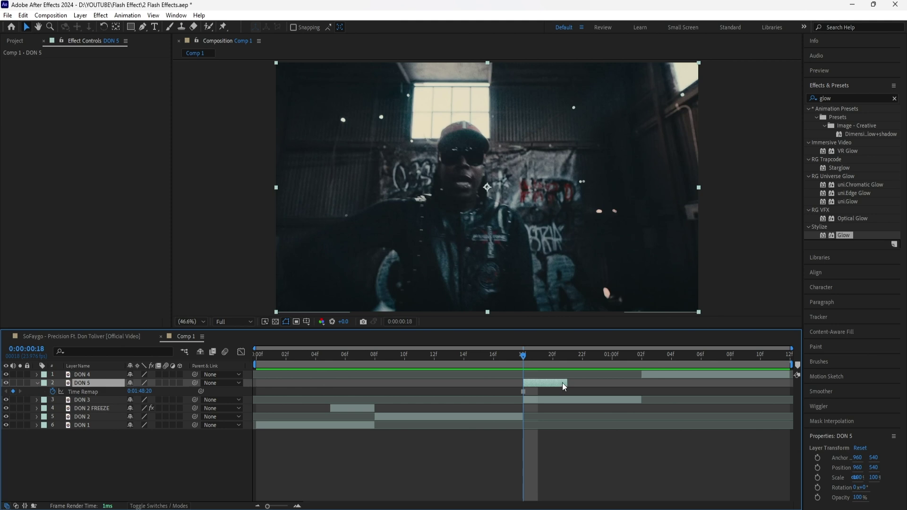
{"action": "key", "text": "]"}
{"action": "key", "text": "i"}
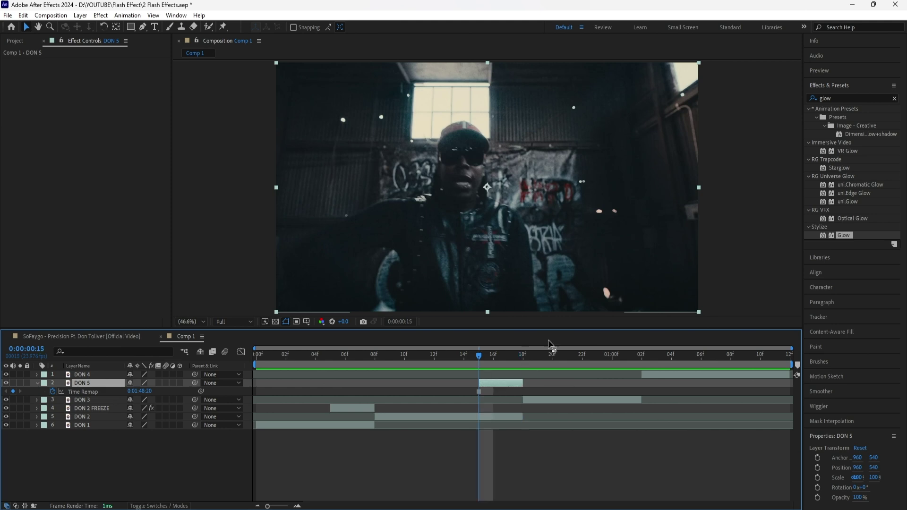
- Apply the Curves effect to the frozen copy of DON 3 and raise the RGB curve to brighten the image
{"action": "left_click", "coordinate": [893, 98]}
{"action": "type", "text": "curves"}
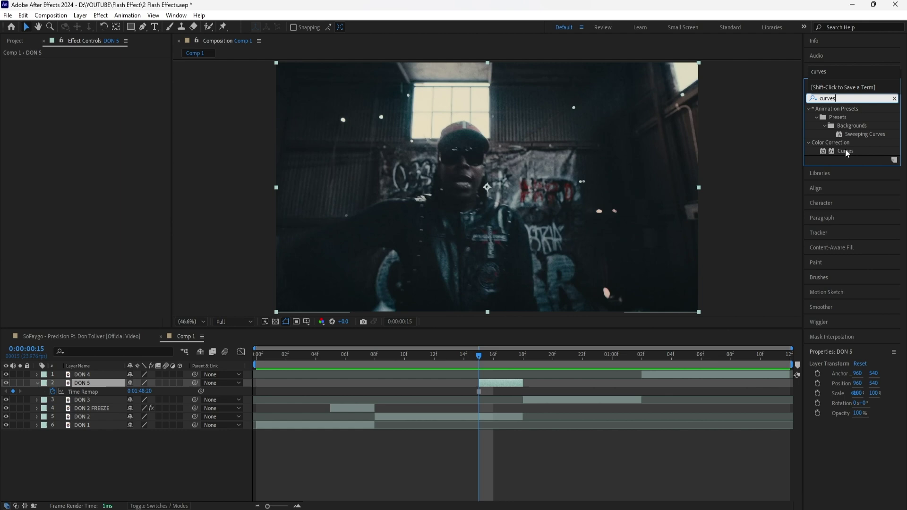
{"action": "double_click", "coordinate": [845, 151]}
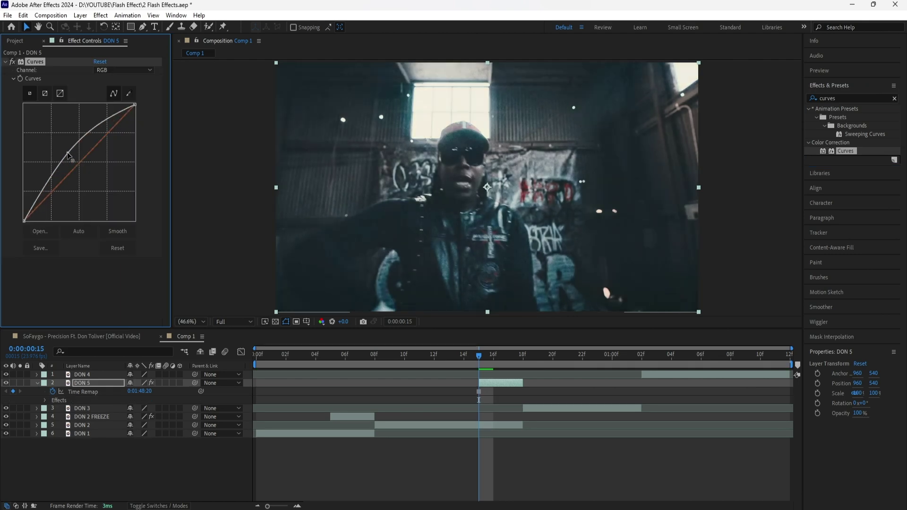
- Mask the man on the frozen copy with the Pen tool and add a Subtract mask around the gap inside his arm
{"action": "left_click", "coordinate": [142, 26]}
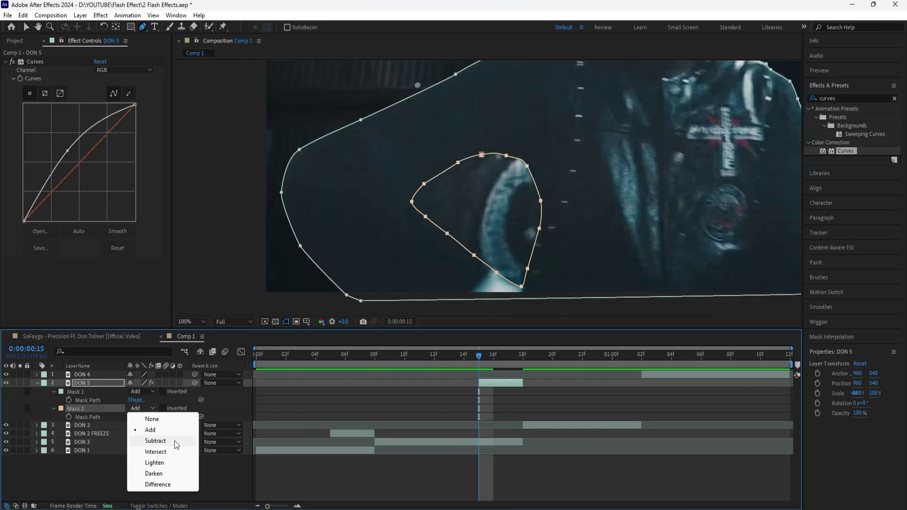
{"action": "left_click", "coordinate": [151, 439]}
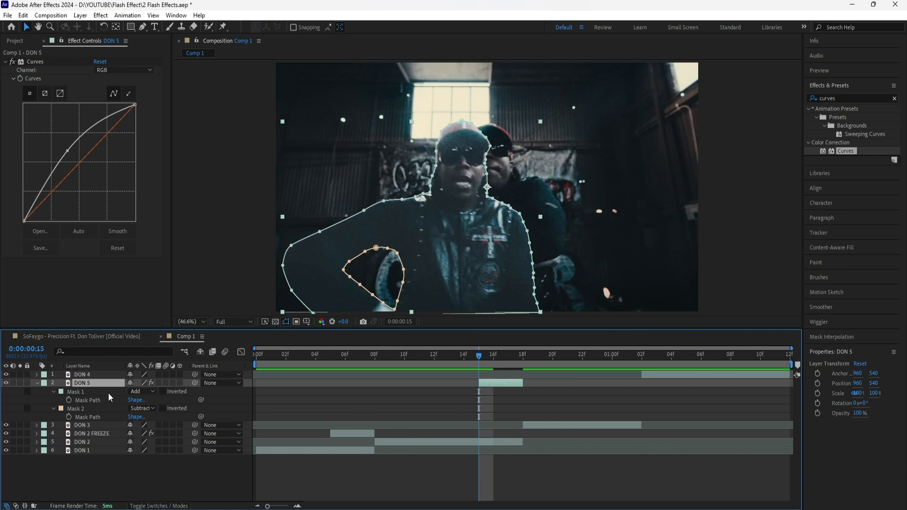
- Show all mask properties of the frozen copy and isolate the cutout by hiding DON 2 over the transparency grid
{"action": "key", "text": "m"}
{"action": "key", "text": "m"}
{"action": "key", "text": "m"}
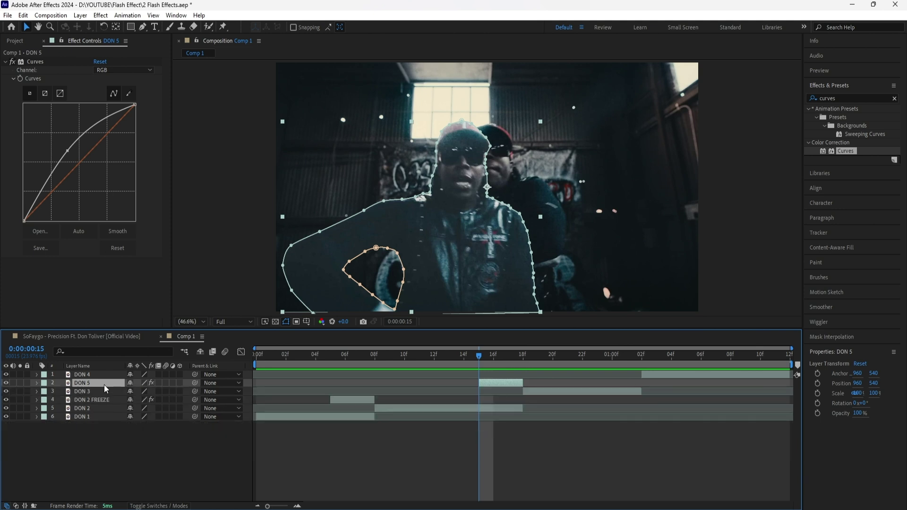
{"action": "key", "text": "m"}
{"action": "key", "text": "m"}
{"action": "left_click", "coordinate": [101, 489]}
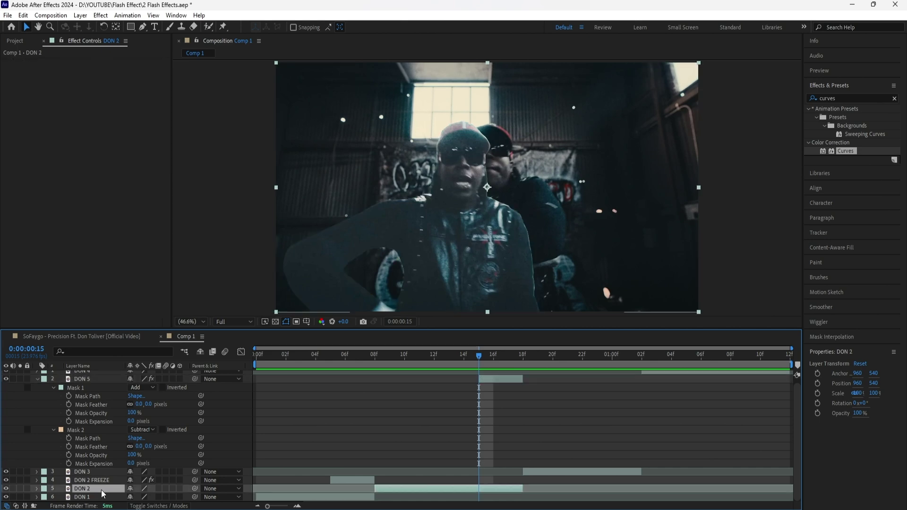
{"action": "left_click", "coordinate": [6, 488]}
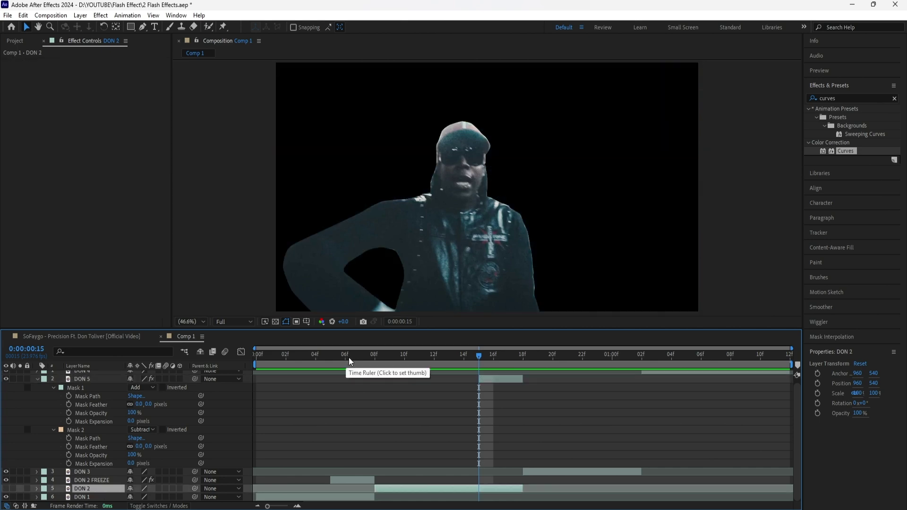
{"action": "left_click", "coordinate": [276, 321]}
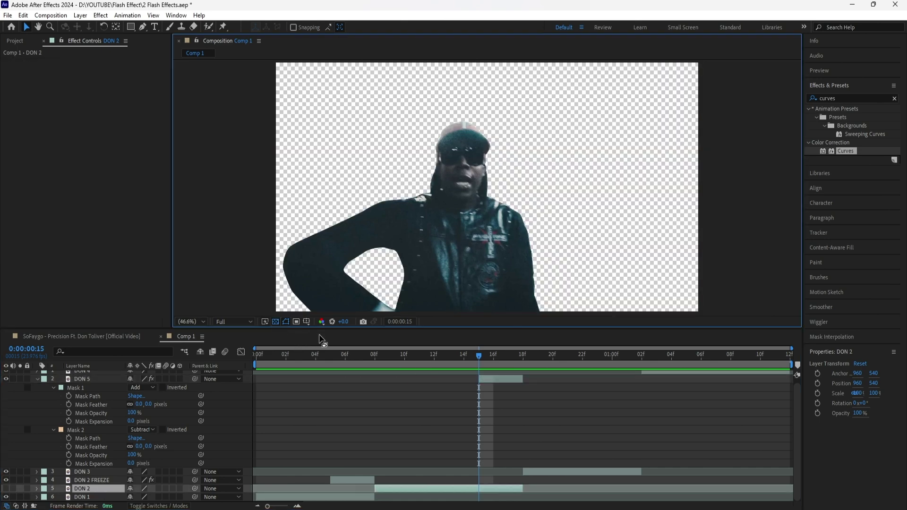
- Set Mask 1 of the frozen copy to a feather of 3 pixels and an expansion of -2 pixels
{"action": "left_click", "coordinate": [122, 394]}
{"action": "left_click", "coordinate": [148, 404]}
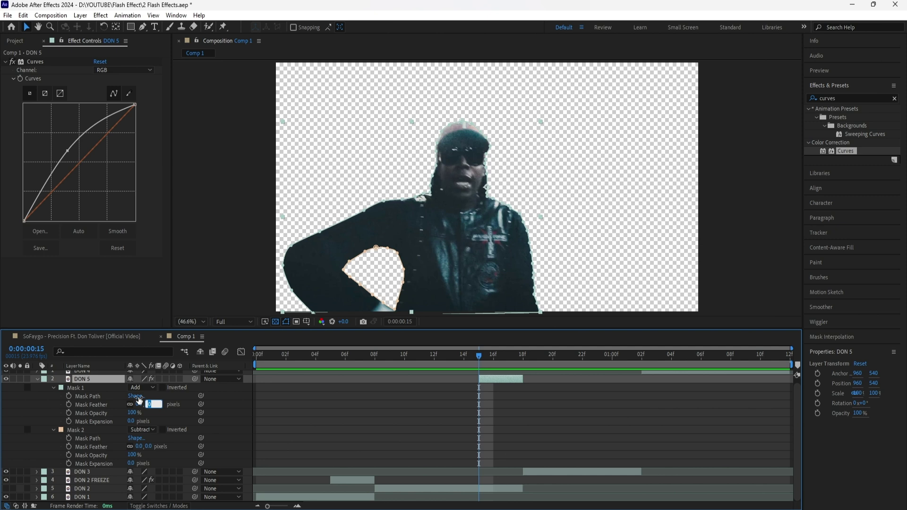
{"action": "type", "text": "3"}
{"action": "key", "text": "Return"}
{"action": "left_click", "coordinate": [131, 421]}
{"action": "type", "text": "-"}
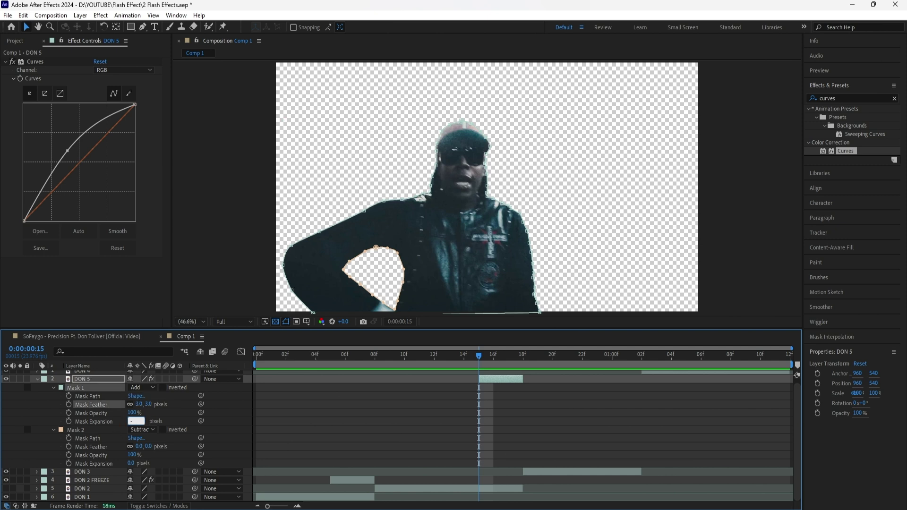
{"action": "type", "text": "2"}
{"action": "key", "text": "Tab"}
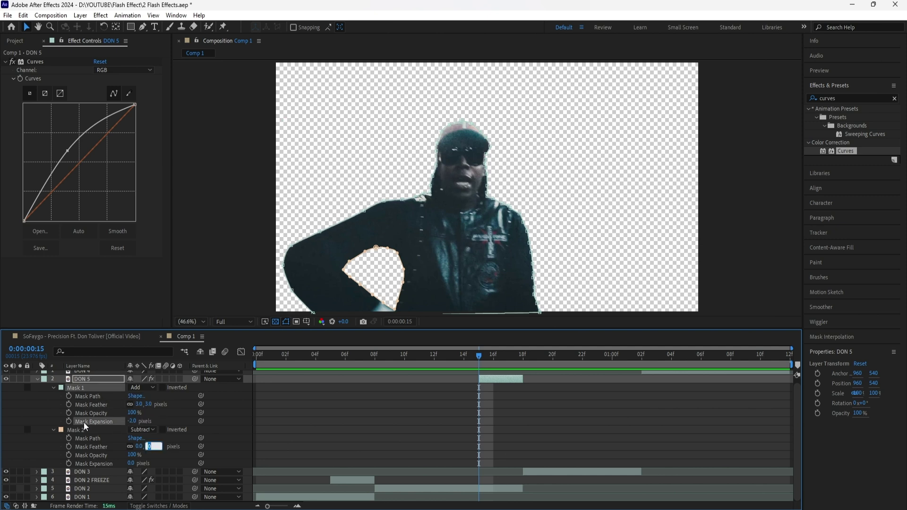
- Give Mask 2 of the frozen copy a feather of 3 pixels and an expansion of -2 pixels
{"action": "type", "text": "3"}
{"action": "key", "text": "Tab"}
{"action": "key", "text": "Tab"}
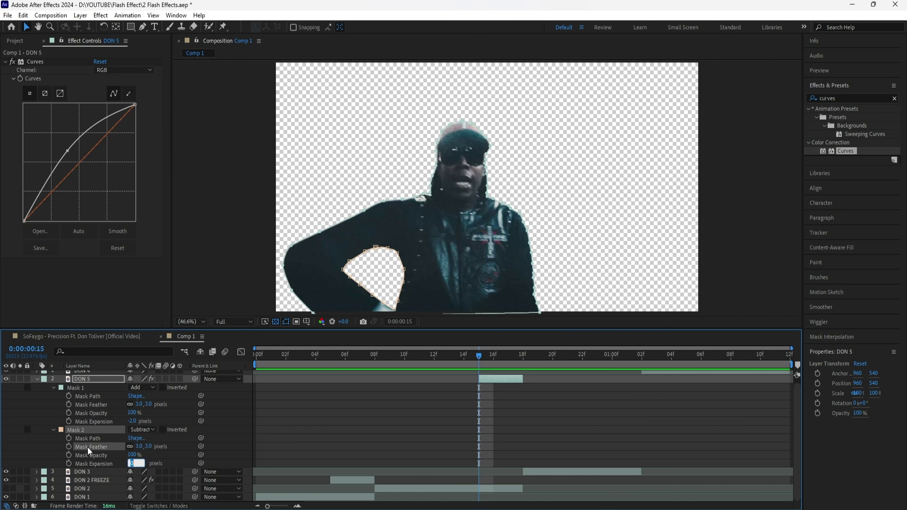
{"action": "key", "text": "Return"}
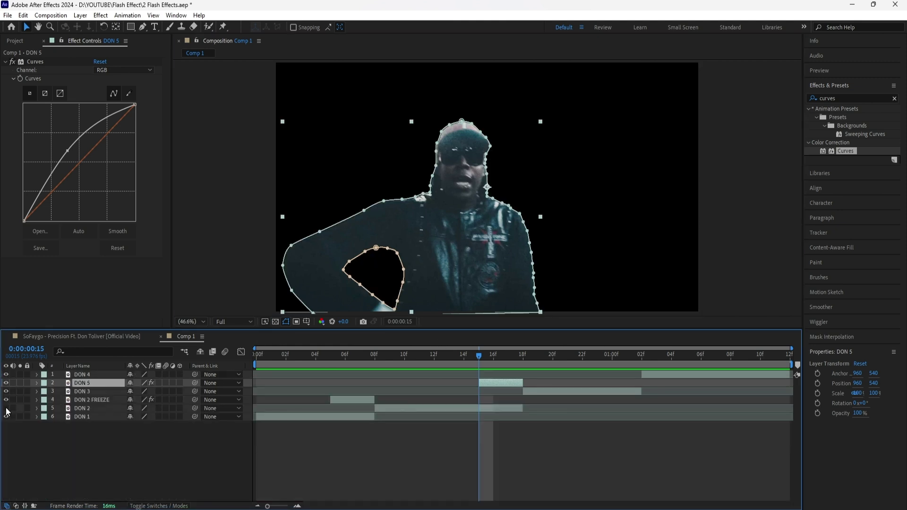
- Restore the normal view with DON 2 visible and delete the Curves effect from the frozen copy
{"action": "left_click_drag", "start_coordinate": [6, 409], "coordinate": [6, 417]}
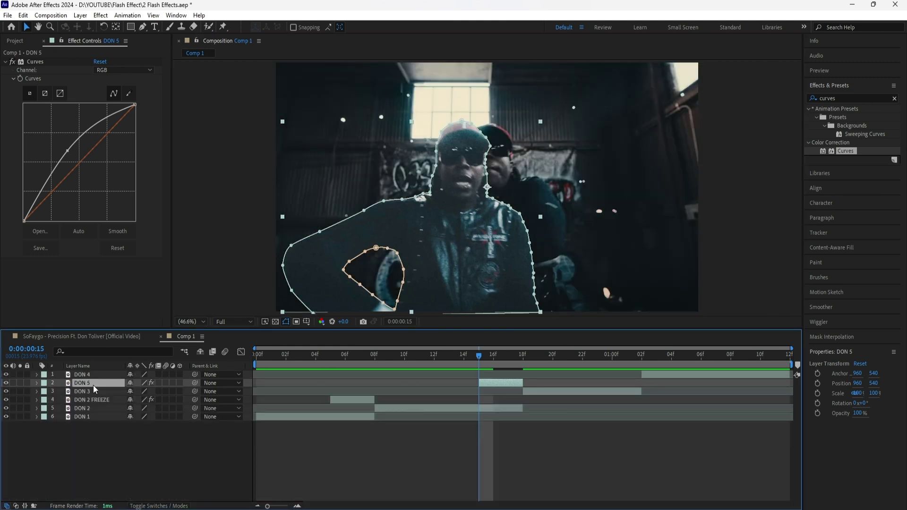
{"action": "left_click", "coordinate": [37, 62]}
{"action": "key", "text": "Delete"}
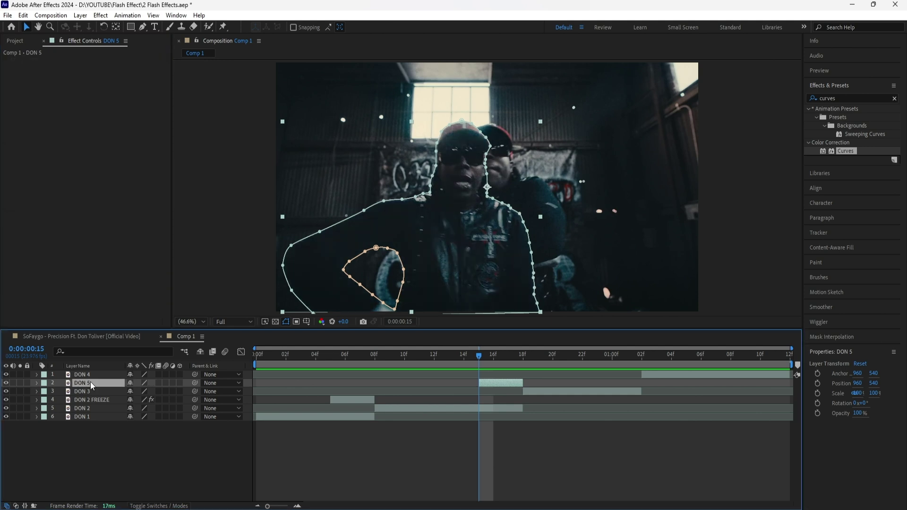
- Rename the frozen copy of DON 3 as DON 3 FREEZE
{"action": "right_click", "coordinate": [89, 381]}
{"action": "left_click", "coordinate": [118, 364]}
{"action": "type", "text": "DON 3 FREEZE"}
{"action": "key", "text": "Return"}
- Animate the Position of DON 3 FREEZE from 960, 1427 at 0:00:00:15 to 960, 540 at 0:00:00:18
{"action": "key", "text": "p"}
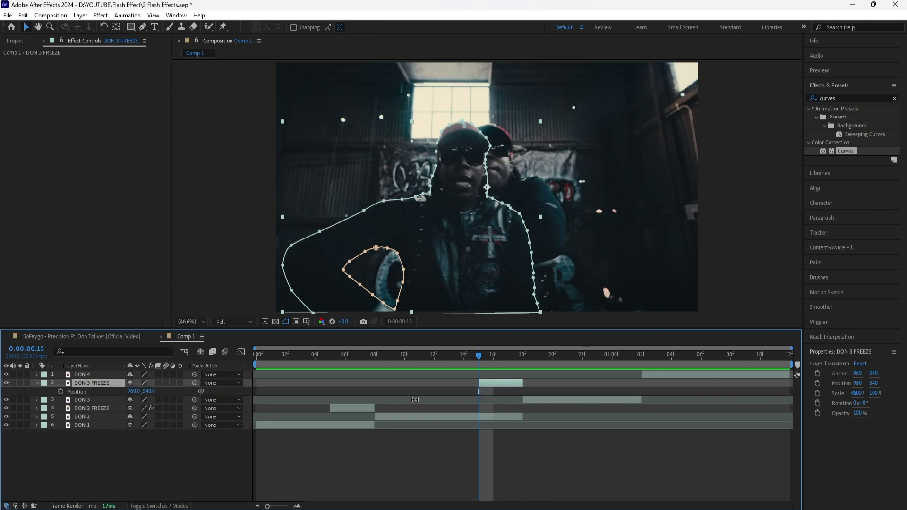
{"action": "left_click", "coordinate": [60, 392]}
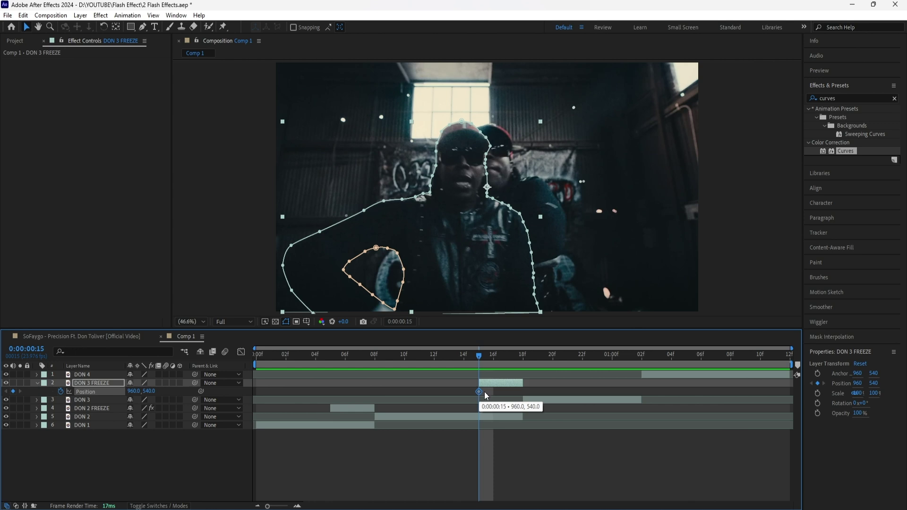
{"action": "left_click_drag", "start_coordinate": [512, 389], "coordinate": [523, 390]}
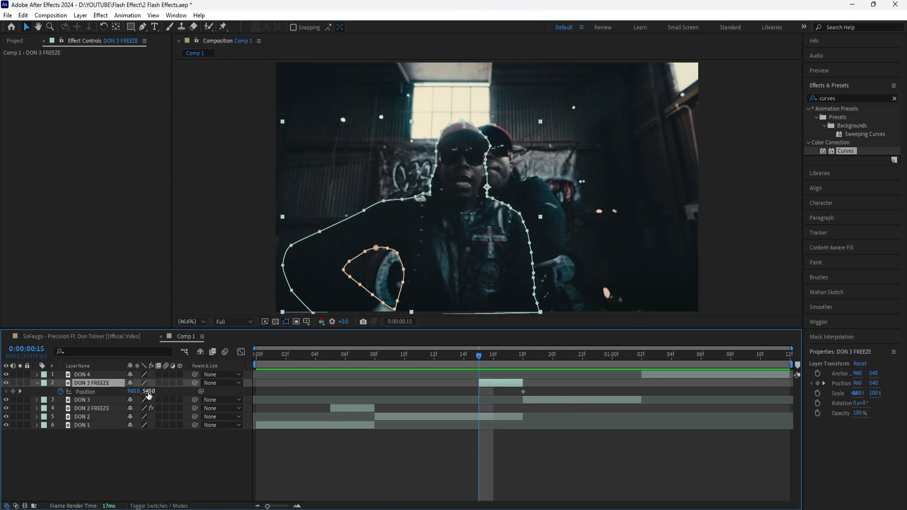
{"action": "left_click_drag", "start_coordinate": [148, 395], "coordinate": [516, 445]}
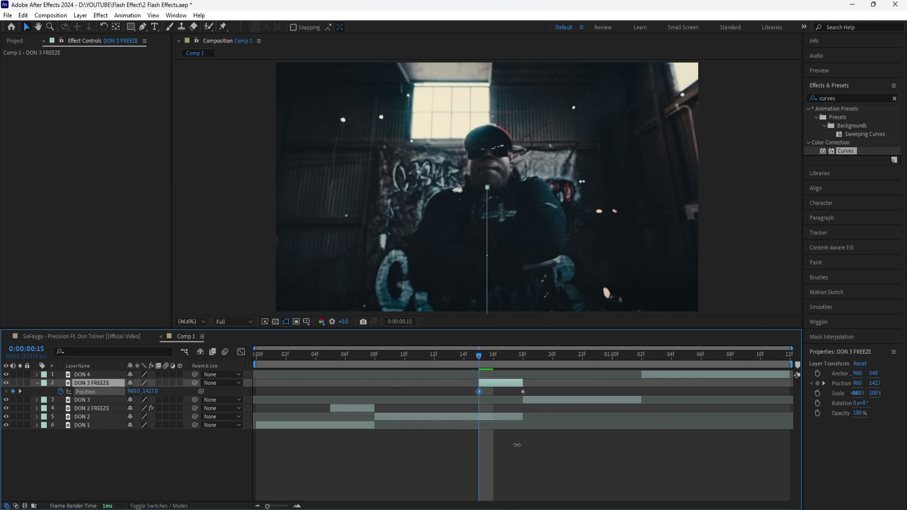
{"action": "left_click", "coordinate": [507, 384]}
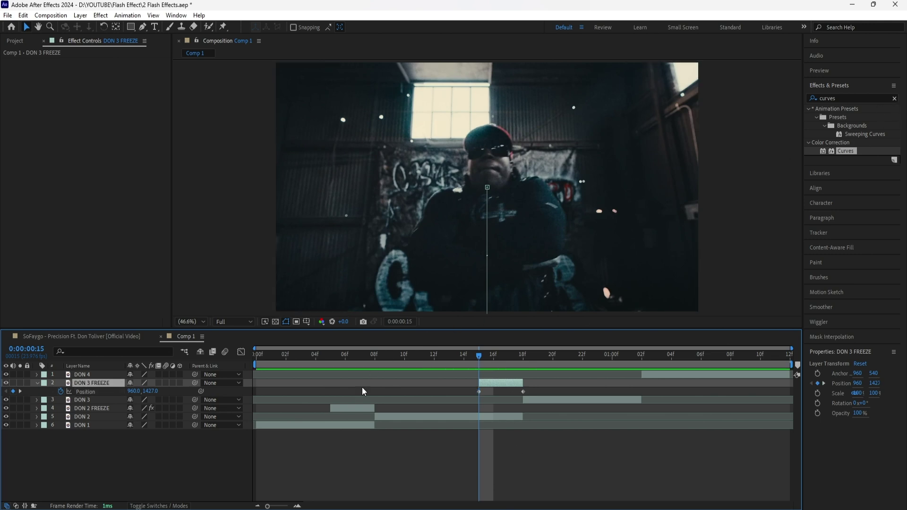
- Copy the Exposure and Glow effects from DON 2 FREEZE onto DON 3 FREEZE at 0:00:00:15
{"action": "left_click", "coordinate": [348, 409]}
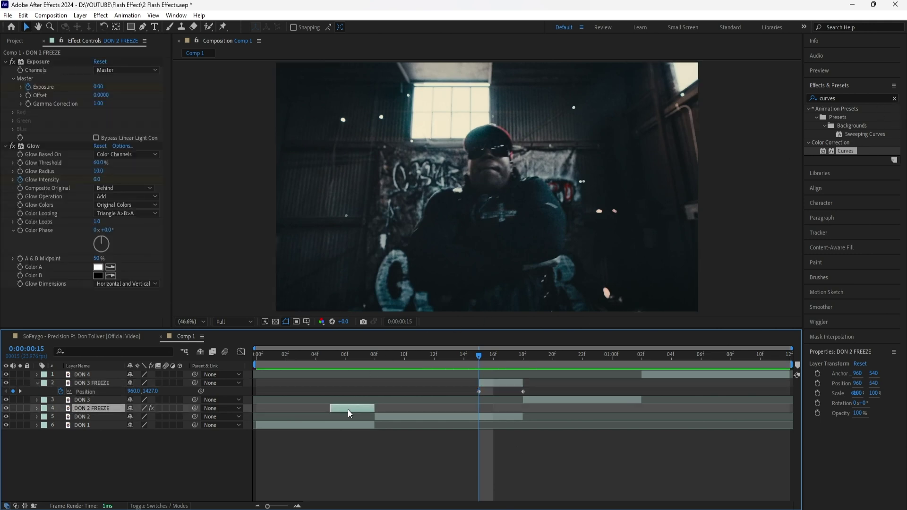
{"action": "left_click", "coordinate": [58, 65]}
{"action": "left_click", "coordinate": [35, 147], "text": "shift"}
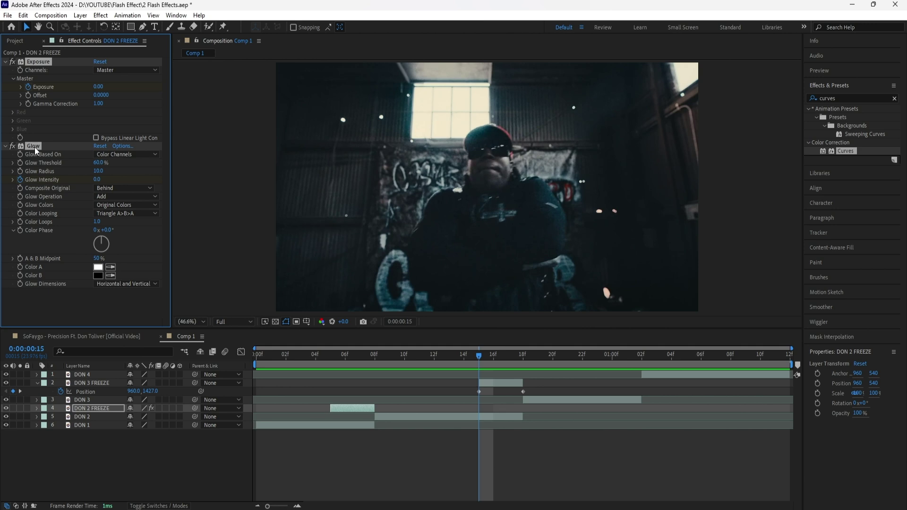
{"action": "left_click", "coordinate": [131, 384]}
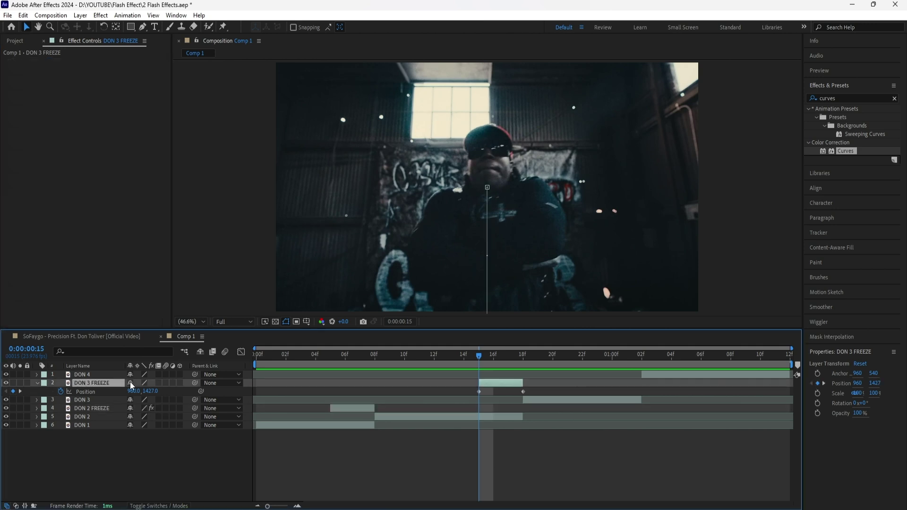
{"action": "key", "text": "ctrl+v"}
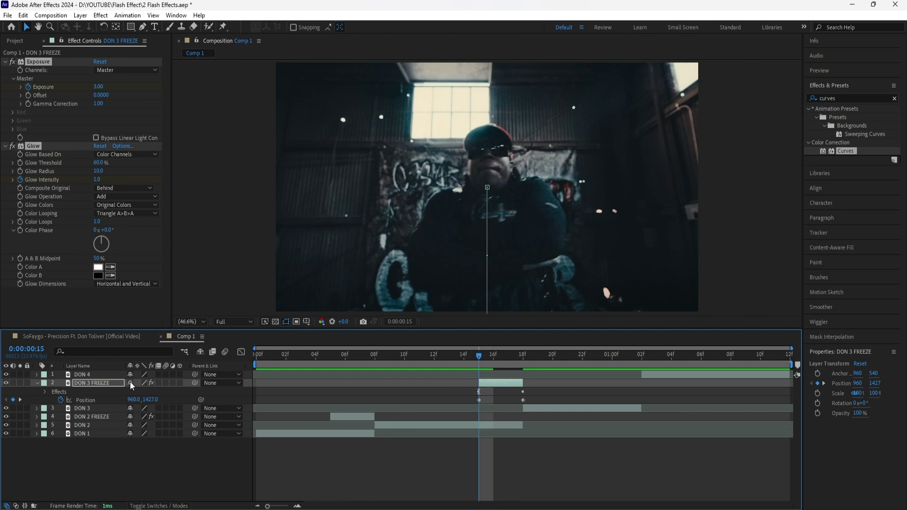
- Apply Easy Ease to DON 3 FREEZE's two Position keyframes and reshape their speed graph so the movement peaks early
{"action": "key", "text": "u"}
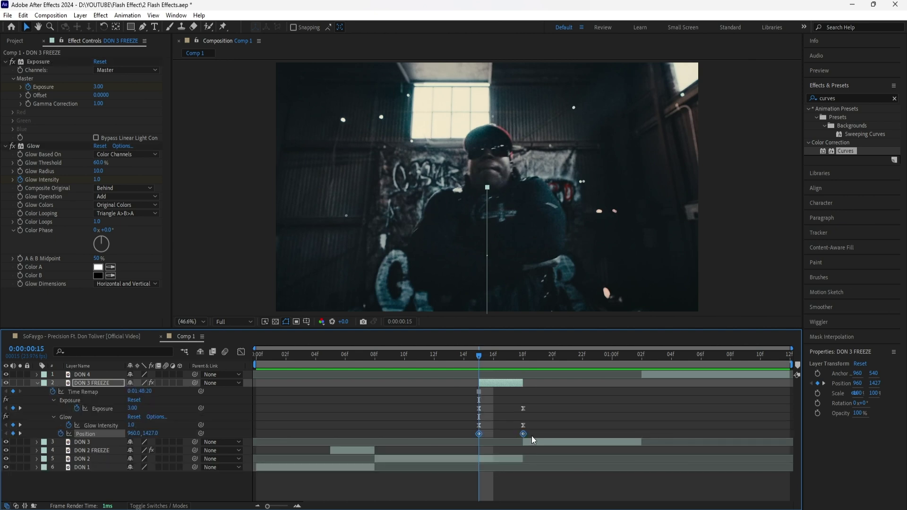
{"action": "left_click_drag", "start_coordinate": [539, 432], "coordinate": [474, 442]}
{"action": "right_click", "coordinate": [522, 435]}
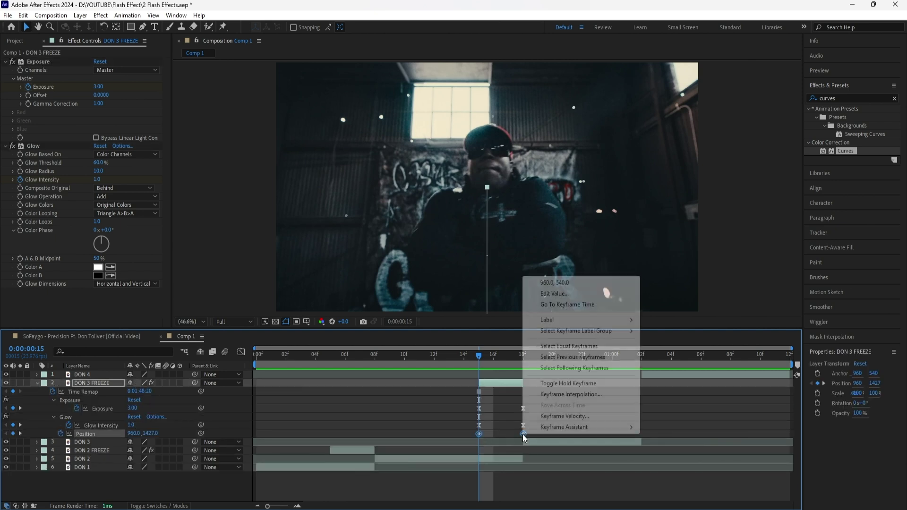
{"action": "key", "text": "F9"}
{"action": "left_click", "coordinate": [241, 352]}
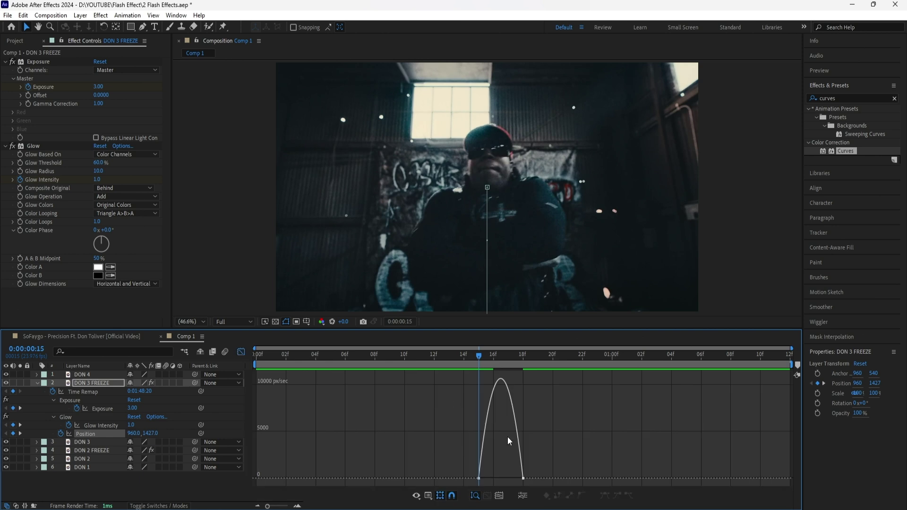
{"action": "left_click_drag", "start_coordinate": [510, 483], "coordinate": [494, 481]}
{"action": "left_click", "coordinate": [240, 352]}
- Enable motion blur on DON 3 FREEZE and preview its transition into DON 3
{"action": "key", "text": "Page_Down"}
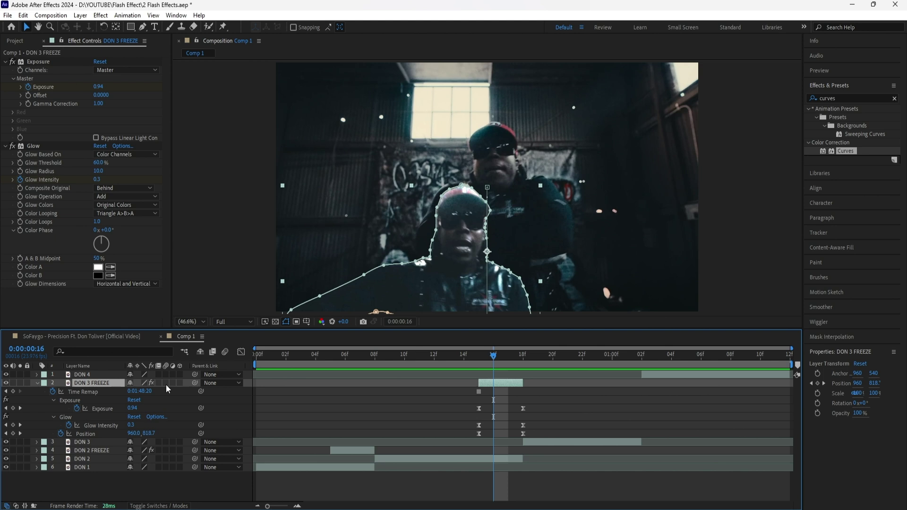
{"action": "left_click", "coordinate": [166, 383]}
{"action": "key", "text": "space"}
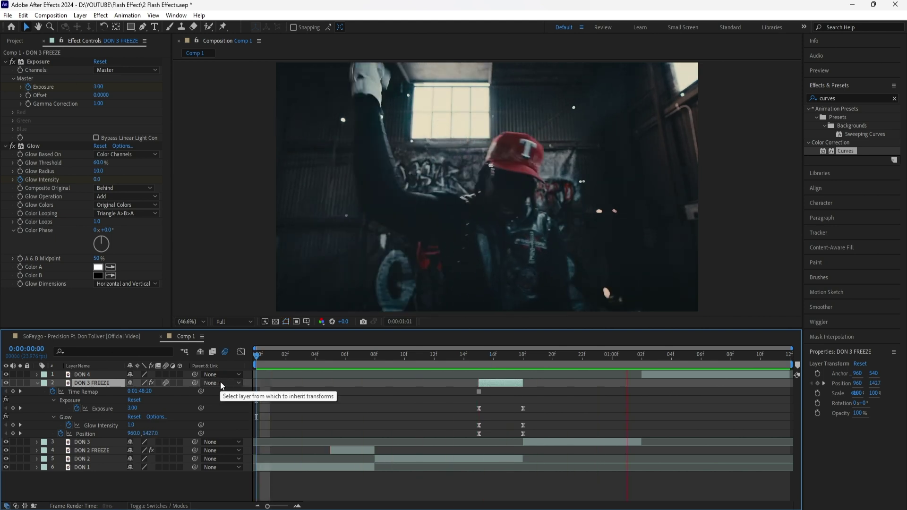
{"action": "left_click", "coordinate": [492, 367]}
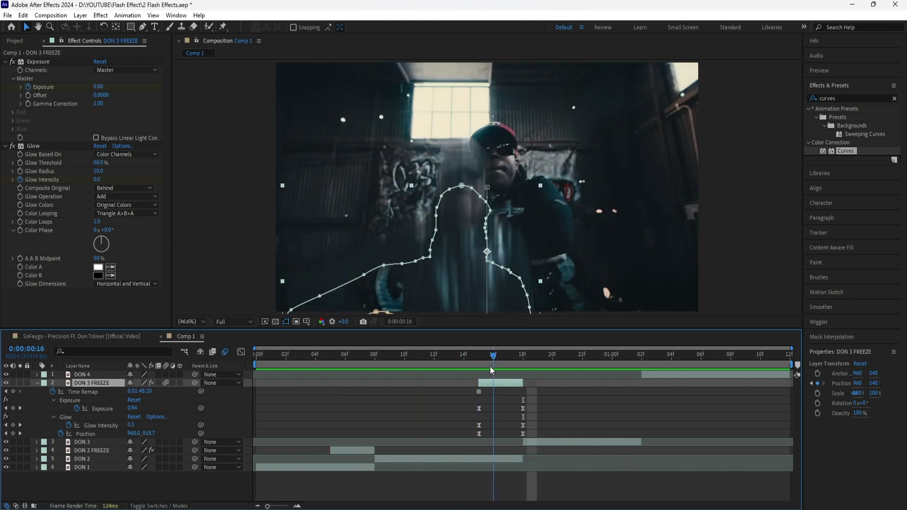
{"action": "left_click_drag", "start_coordinate": [490, 367], "coordinate": [529, 369]}
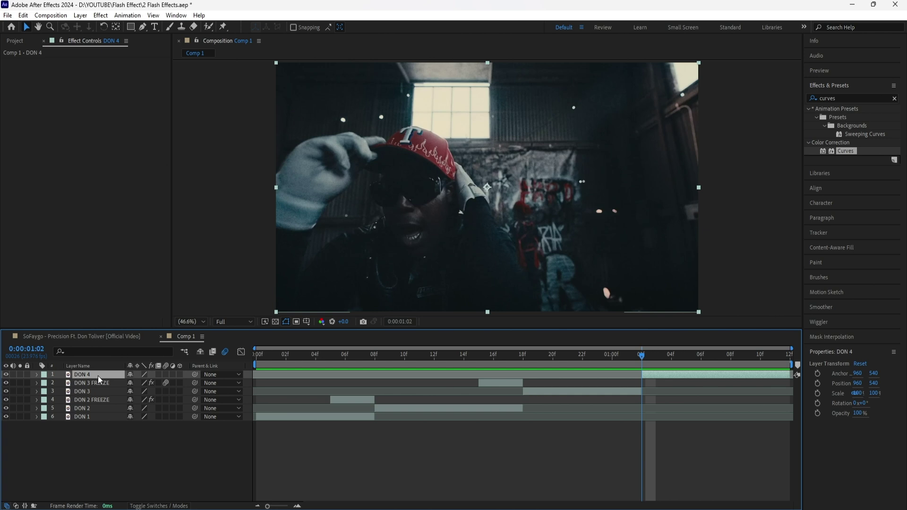
- Duplicate DON 4, freeze the copy's frame, and place the shortened copy from 0:00:00:23 to 0:00:01:02
{"action": "key", "text": "ctrl+d"}
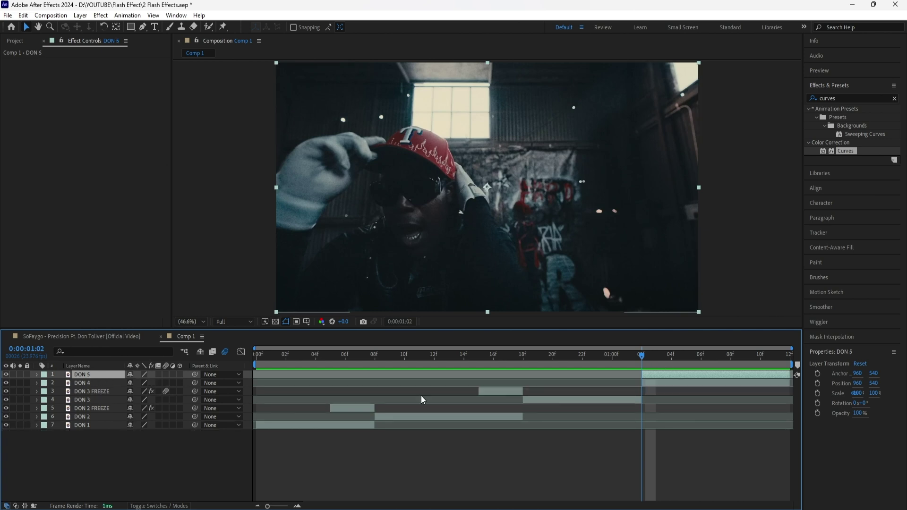
{"action": "right_click", "coordinate": [98, 375]}
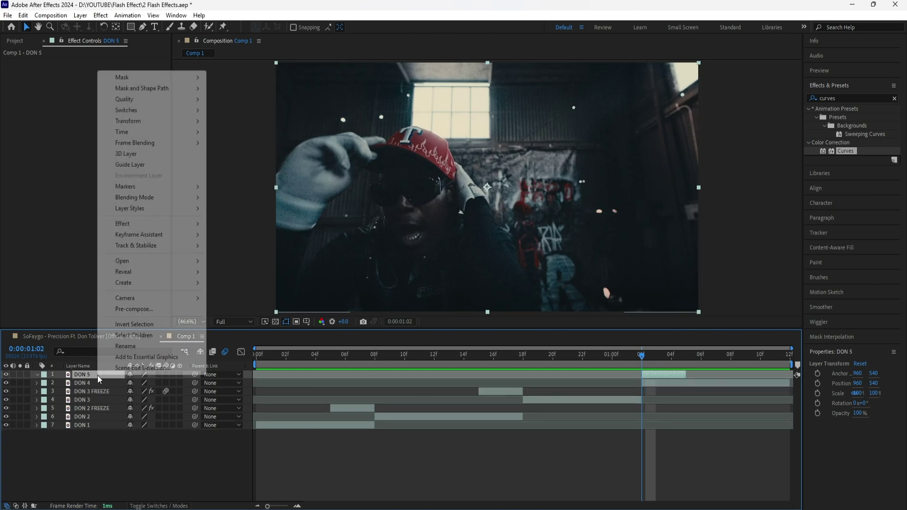
{"action": "mouse_move", "coordinate": [157, 132]}
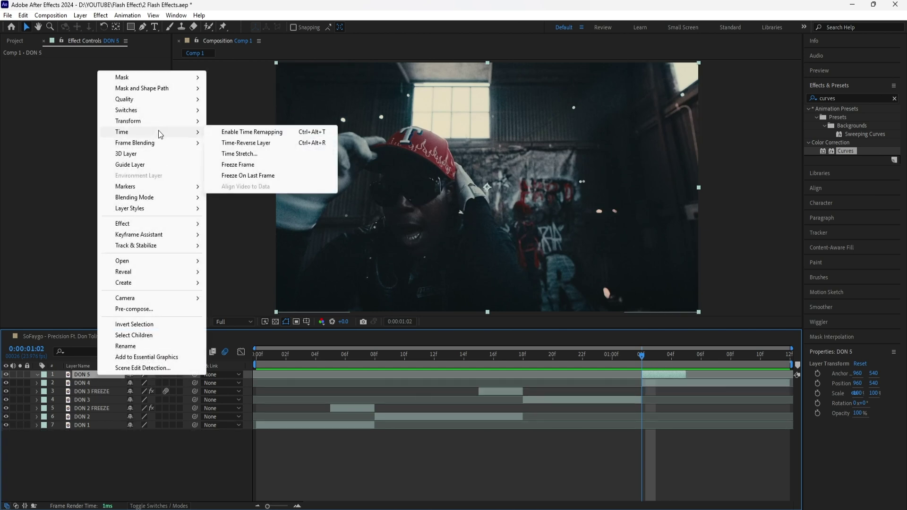
{"action": "left_click", "coordinate": [257, 165]}
{"action": "left_click_drag", "start_coordinate": [674, 375], "coordinate": [642, 376]}
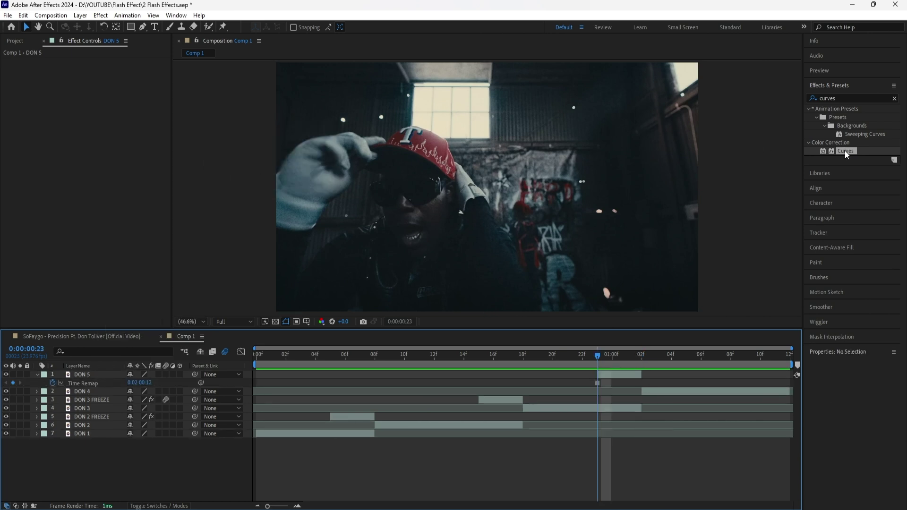
- Brighten the frozen copy DON 5 with Curves and trace Pen tool masks around the man, the gap under his arm and the small lower gap
{"action": "left_click_drag", "start_coordinate": [845, 150], "coordinate": [83, 373]}
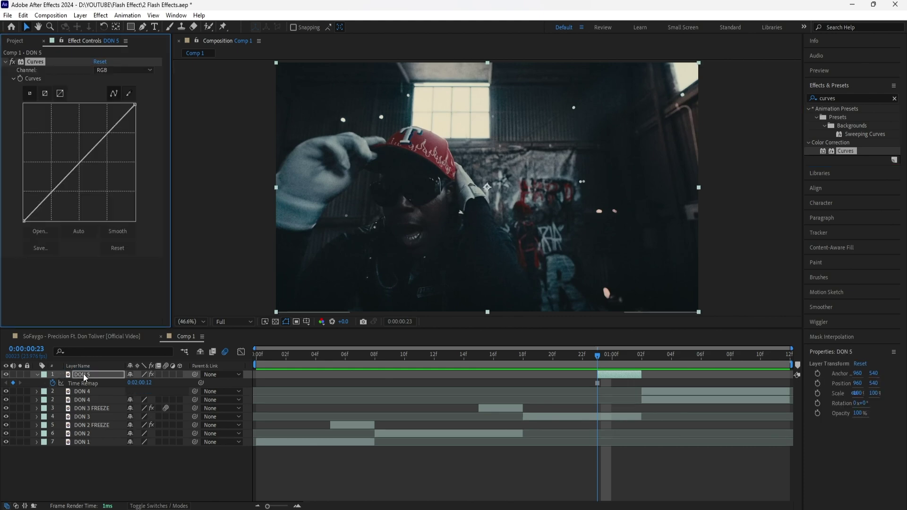
{"action": "left_click_drag", "start_coordinate": [82, 159], "coordinate": [71, 151]}
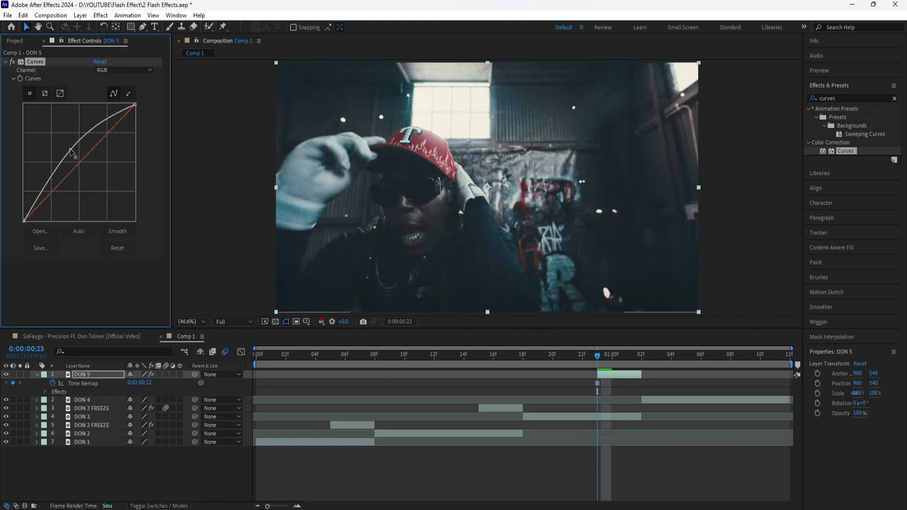
{"action": "left_click", "coordinate": [143, 26]}
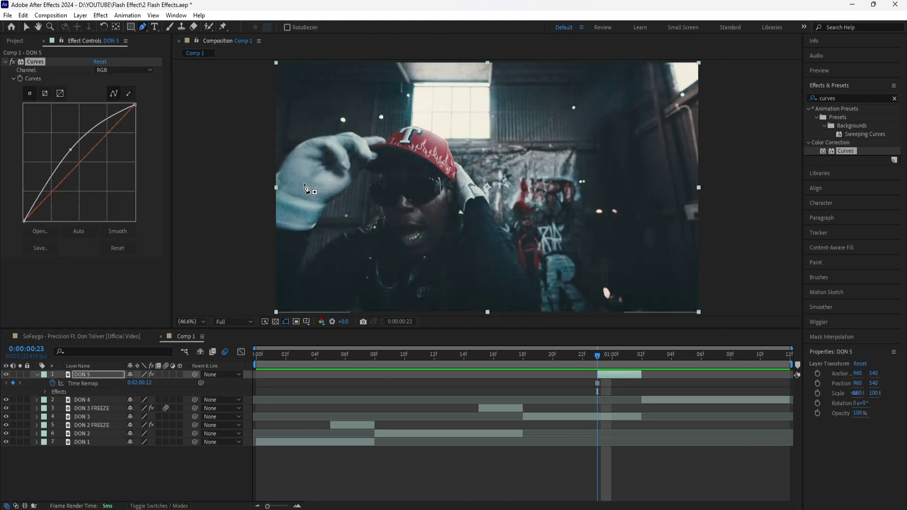
{"action": "scroll", "coordinate": [305, 188], "scroll_direction": "up", "scroll_amount": 3}
{"action": "left_click_drag", "start_coordinate": [305, 188], "coordinate": [405, 219]}
{"action": "left_click", "coordinate": [482, 242]}
{"action": "left_click", "coordinate": [492, 205]}
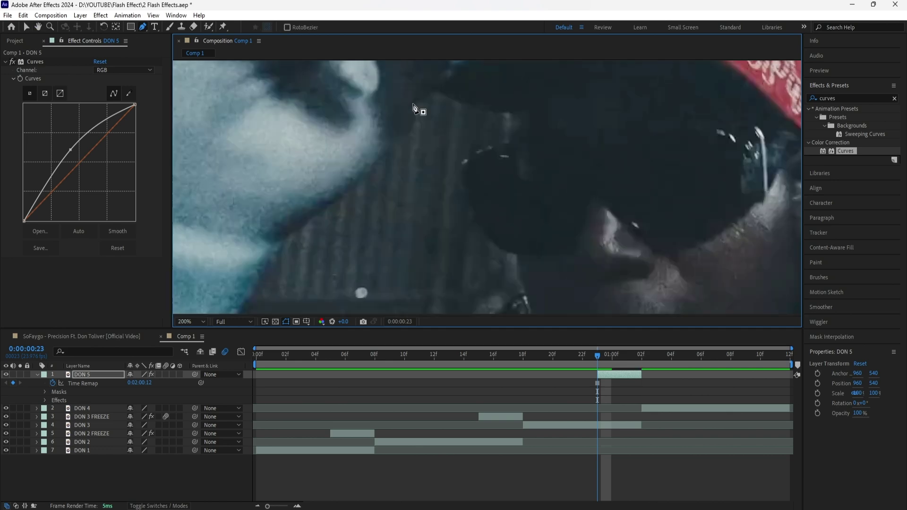
{"action": "left_click", "coordinate": [432, 88]}
{"action": "left_click_drag", "start_coordinate": [501, 150], "coordinate": [555, 259]}
{"action": "left_click", "coordinate": [486, 196]}
{"action": "key", "text": "shift+slash"}
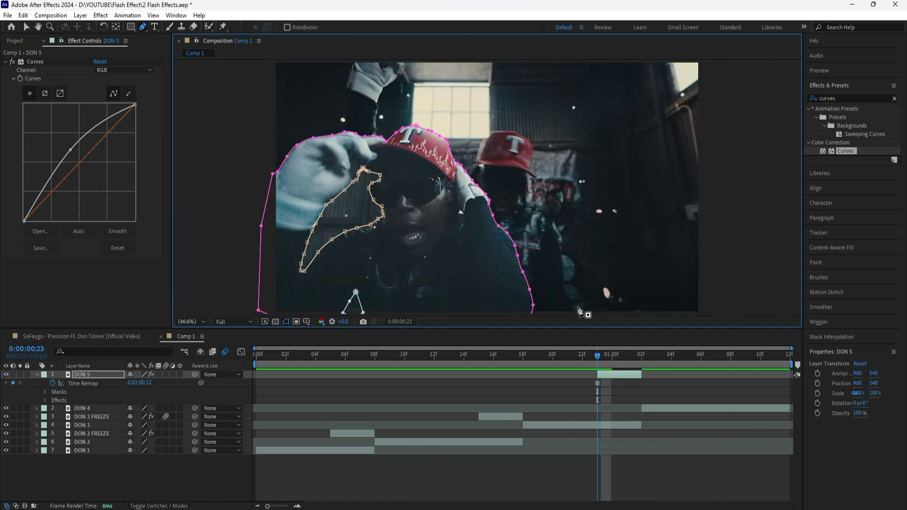
- Delete the Curves effect from DON 5 and isolate the cutout on the transparency grid with DON 3 hidden
{"action": "left_click", "coordinate": [6, 425]}
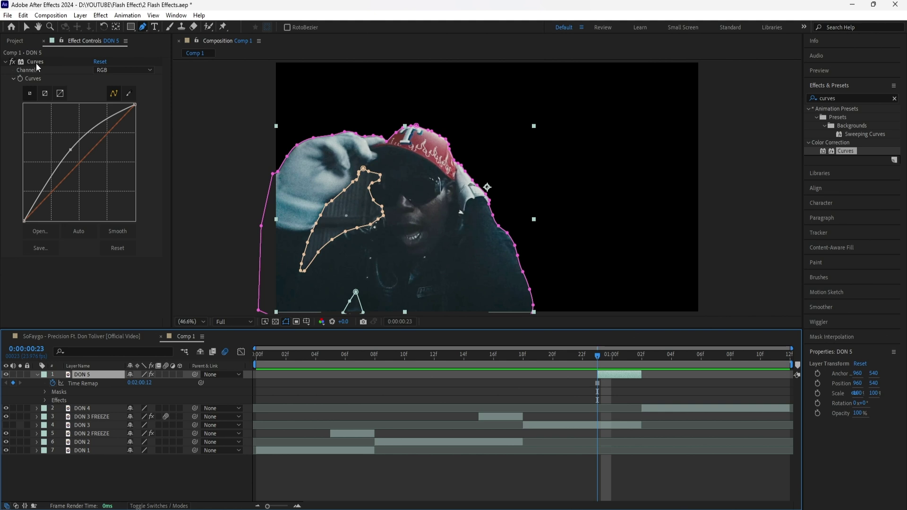
{"action": "left_click", "coordinate": [35, 61]}
{"action": "key", "text": "Delete"}
{"action": "left_click", "coordinate": [275, 322]}
- Set Mask 2 and Mask 3 of DON 5 to Subtract mode to cut out both gaps
{"action": "left_click", "coordinate": [90, 380]}
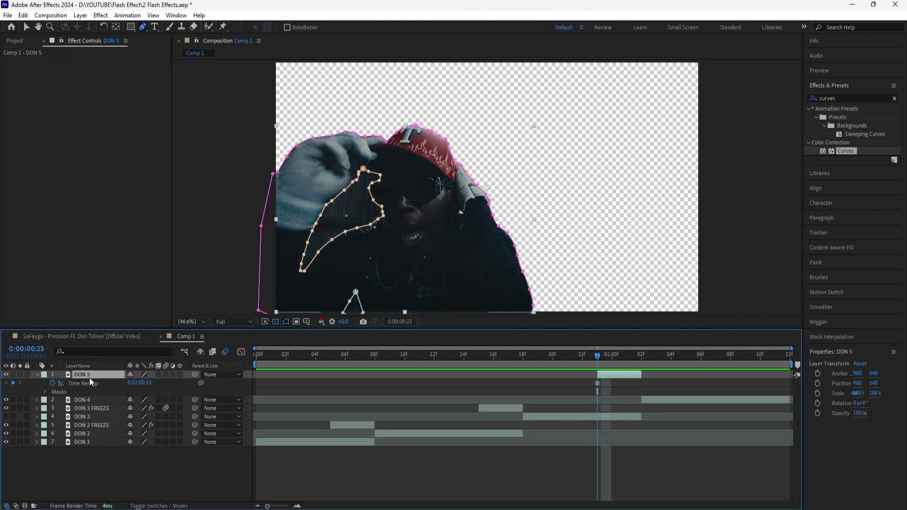
{"action": "key", "text": "m"}
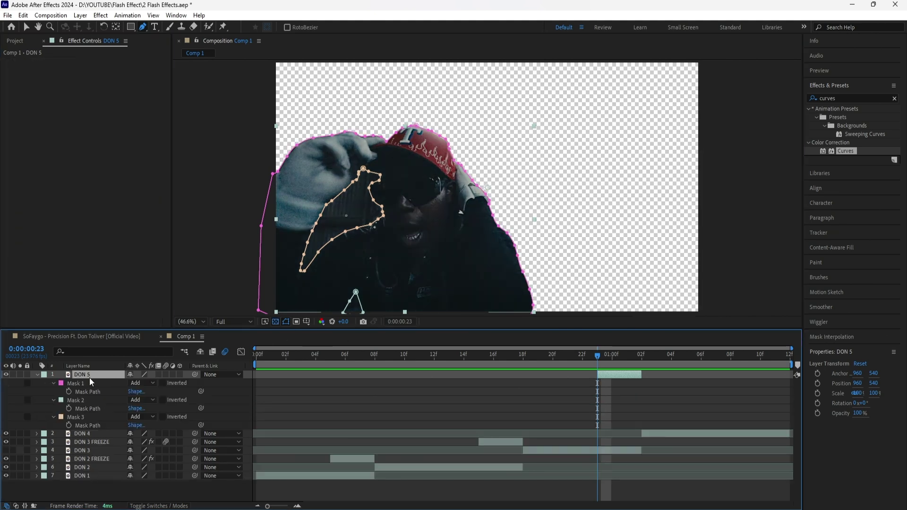
{"action": "key", "text": "m"}
{"action": "key", "text": "m"}
{"action": "left_click", "coordinate": [97, 427]}
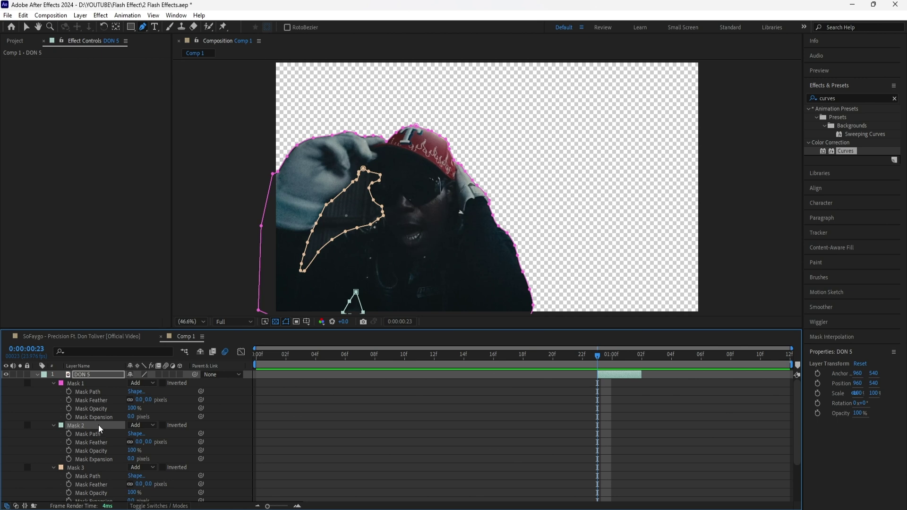
{"action": "left_click", "coordinate": [140, 427]}
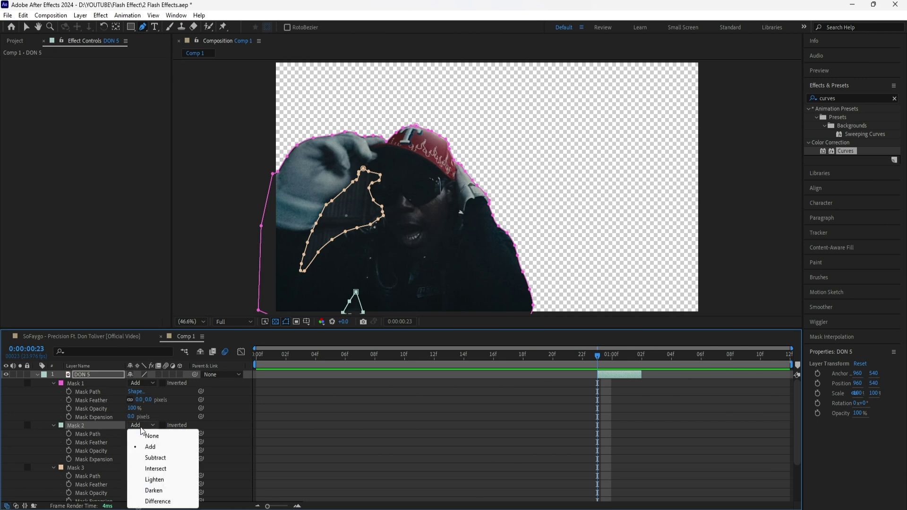
{"action": "left_click", "coordinate": [152, 458]}
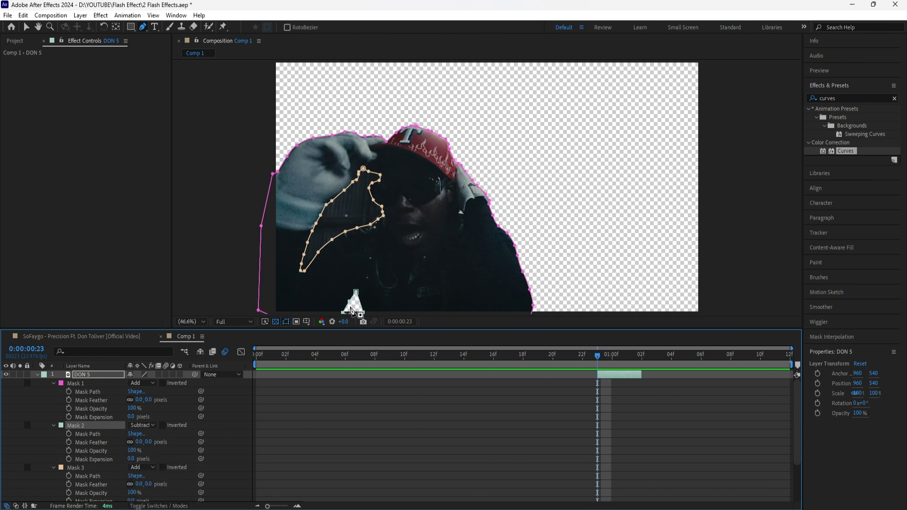
{"action": "left_click", "coordinate": [96, 469]}
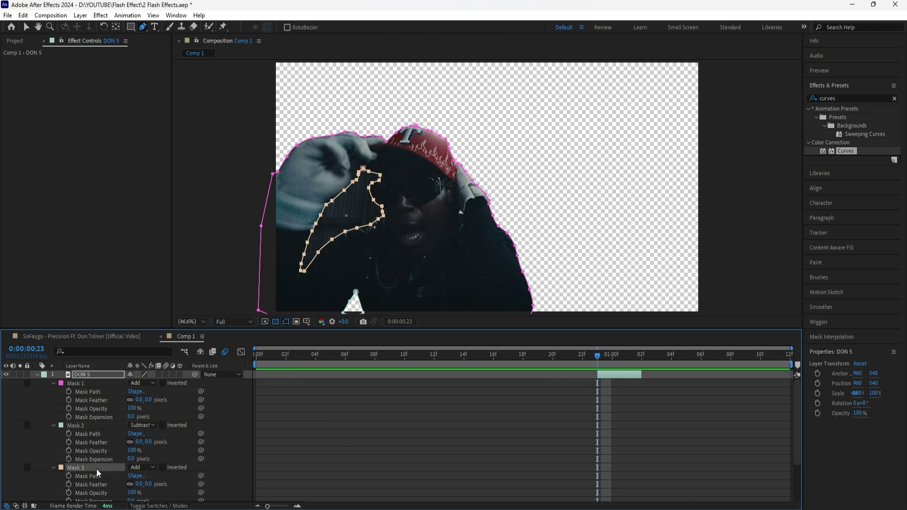
{"action": "left_click", "coordinate": [149, 467]}
{"action": "left_click", "coordinate": [147, 414]}
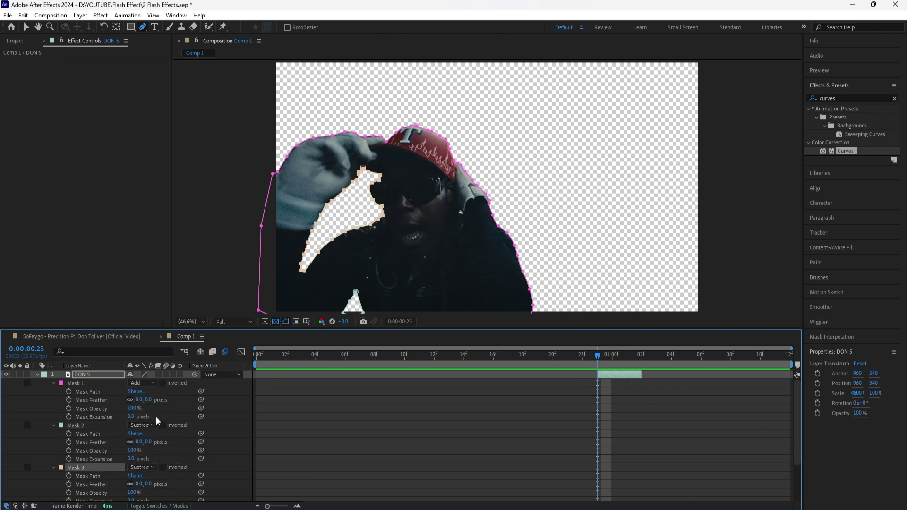
- Give Mask 1 of DON 5 a feather of 3 pixels and an expansion of -2 pixels
{"action": "left_click", "coordinate": [93, 375]}
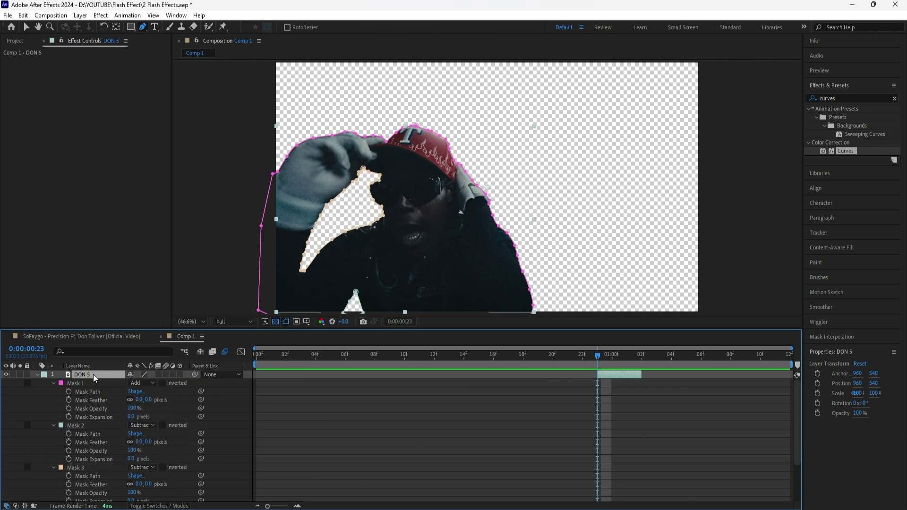
{"action": "left_click", "coordinate": [149, 400]}
{"action": "type", "text": "3"}
{"action": "key", "text": "Return"}
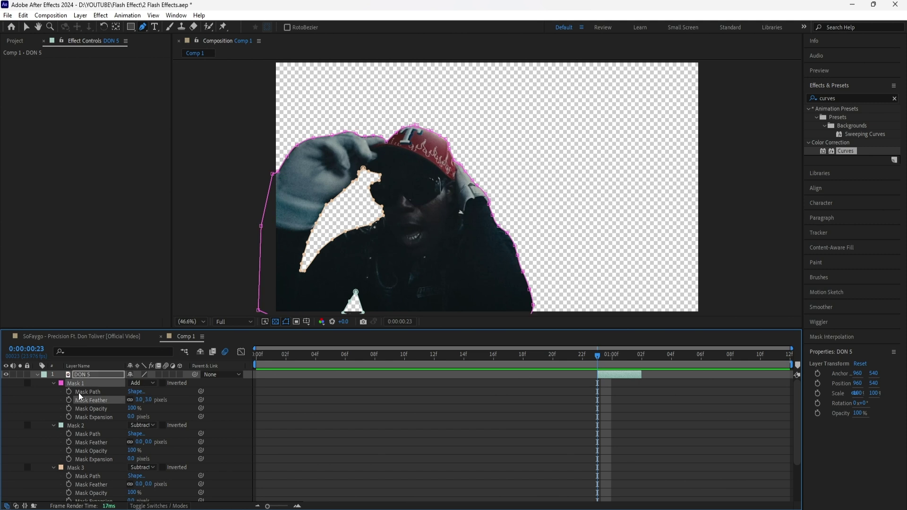
{"action": "left_click", "coordinate": [131, 417]}
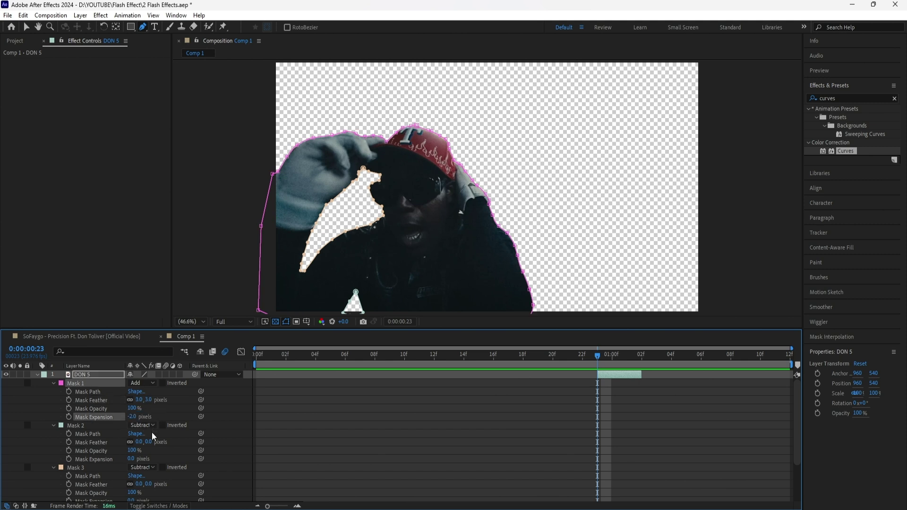
- Give Mask 2 of DON 5 a feather of 3 pixels and an expansion of -2 pixels
{"action": "left_click", "coordinate": [78, 426]}
{"action": "key", "text": "ctrl+v"}
{"action": "left_click", "coordinate": [131, 458]}
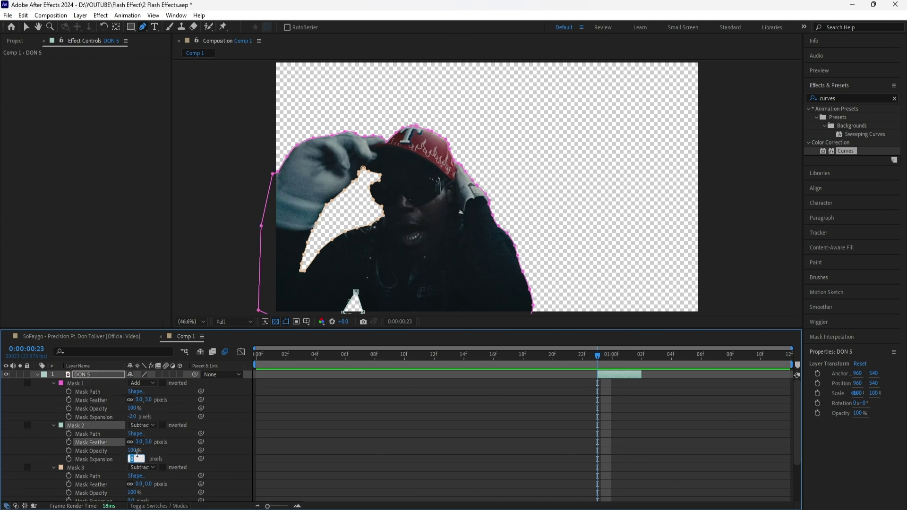
{"action": "type", "text": "-2"}
{"action": "key", "text": "Return"}
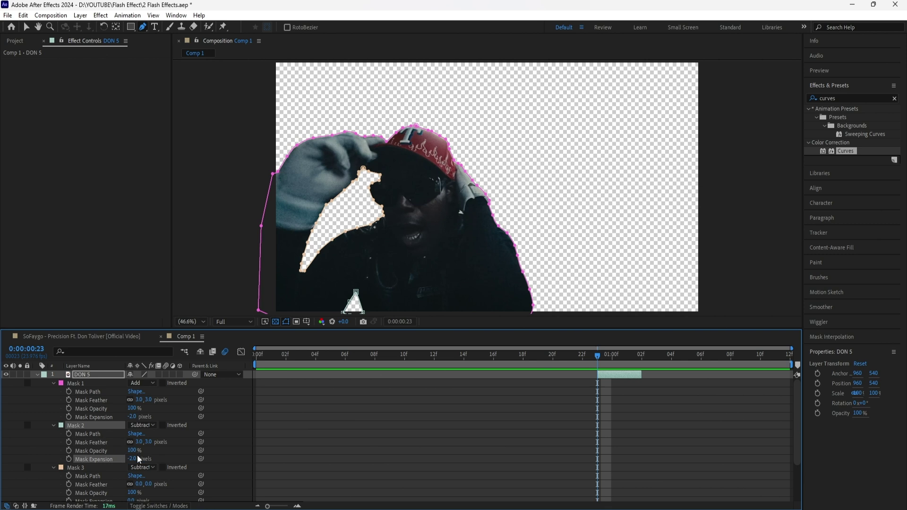
- Give Mask 3 of DON 5 a feather of 3 pixels and an expansion of -2 pixels, and turn off the transparency grid
{"action": "scroll", "coordinate": [118, 443], "scroll_direction": "down", "scroll_amount": 1}
{"action": "left_click", "coordinate": [147, 459]}
{"action": "type", "text": "3"}
{"action": "key", "text": "Return"}
{"action": "left_click", "coordinate": [132, 477]}
{"action": "type", "text": "-2"}
{"action": "key", "text": "Return"}
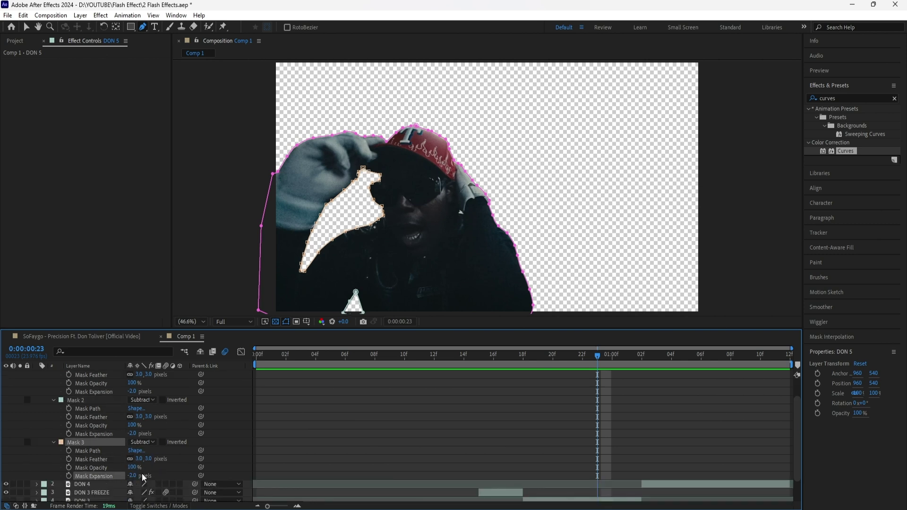
{"action": "scroll", "coordinate": [189, 425], "scroll_direction": "up", "scroll_amount": 1}
{"action": "left_click", "coordinate": [275, 323]}
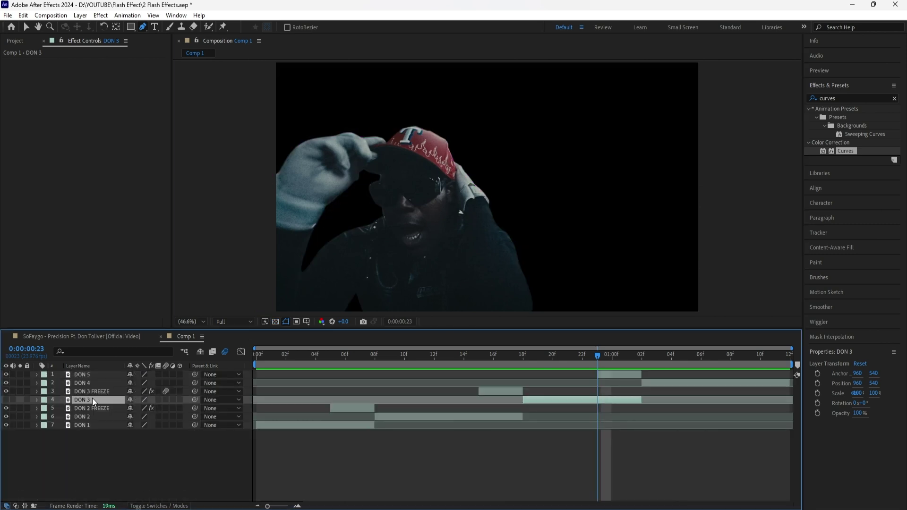
- Rename the masked DON 5 layer as DON 4 FREEZE
{"action": "left_click", "coordinate": [92, 399]}
{"action": "left_click", "coordinate": [89, 375]}
{"action": "right_click", "coordinate": [91, 375]}
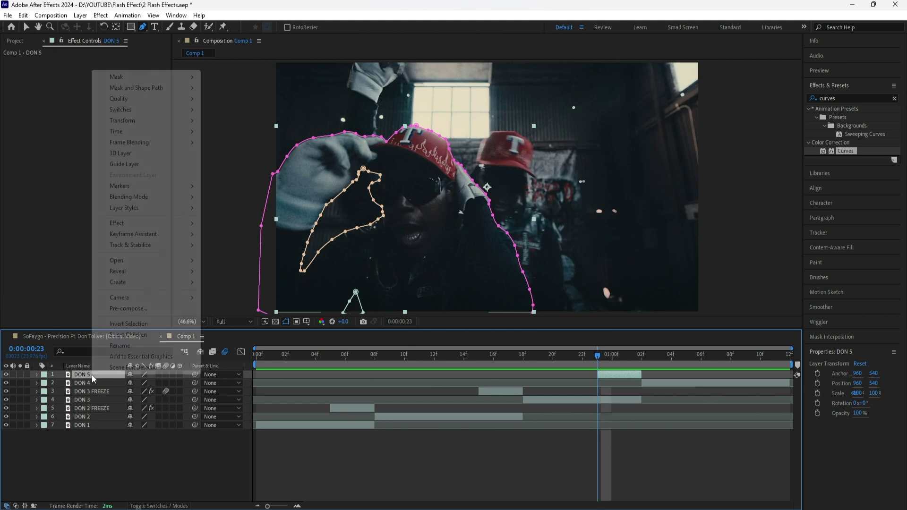
{"action": "left_click", "coordinate": [118, 346]}
{"action": "type", "text": "DON 4"}
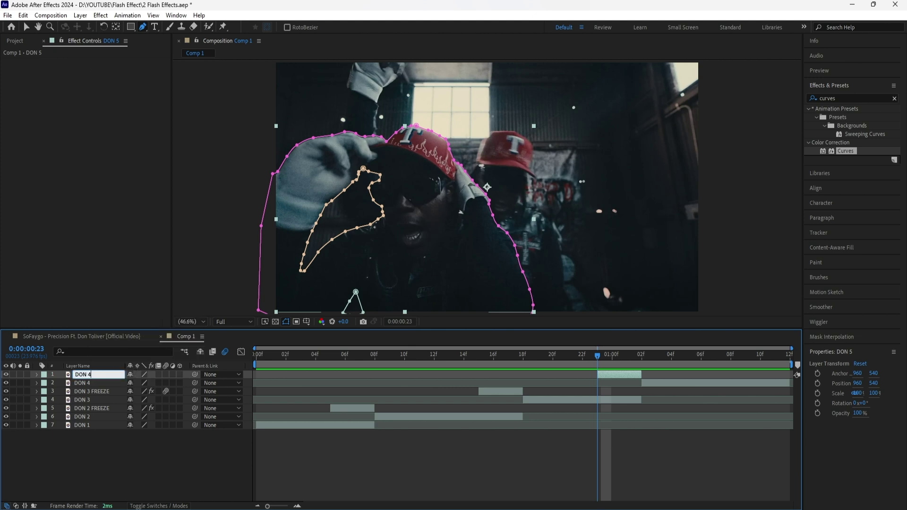
{"action": "type", "text": " FREEZE"}
{"action": "key", "text": "Return"}
- Animate DON 4 FREEZE's Position from -286, 540 at 0:00:00:23 to 960, 540 at the layer's end
{"action": "key", "text": "p"}
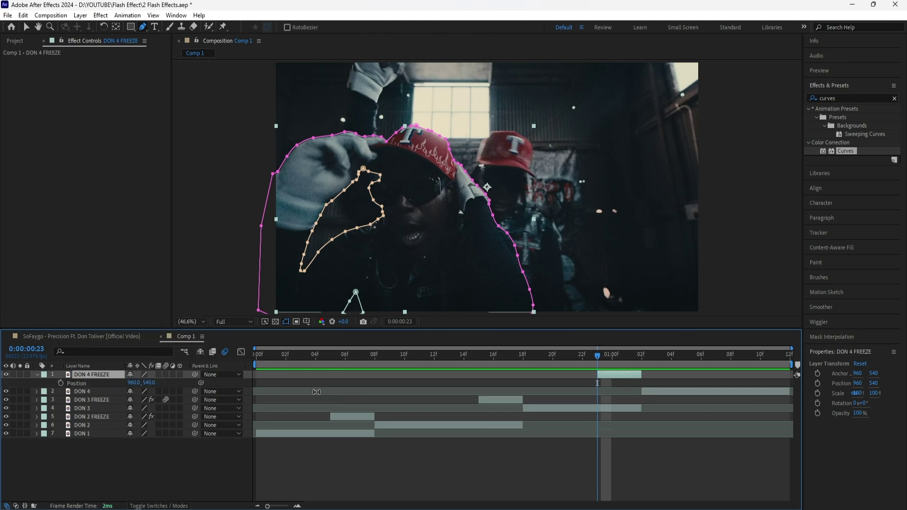
{"action": "left_click", "coordinate": [61, 383]}
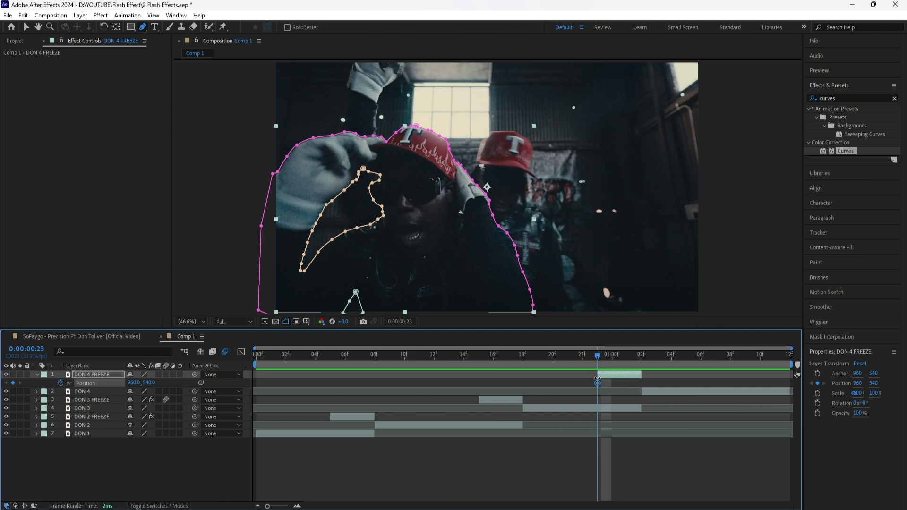
{"action": "key", "text": "ctrl+z"}
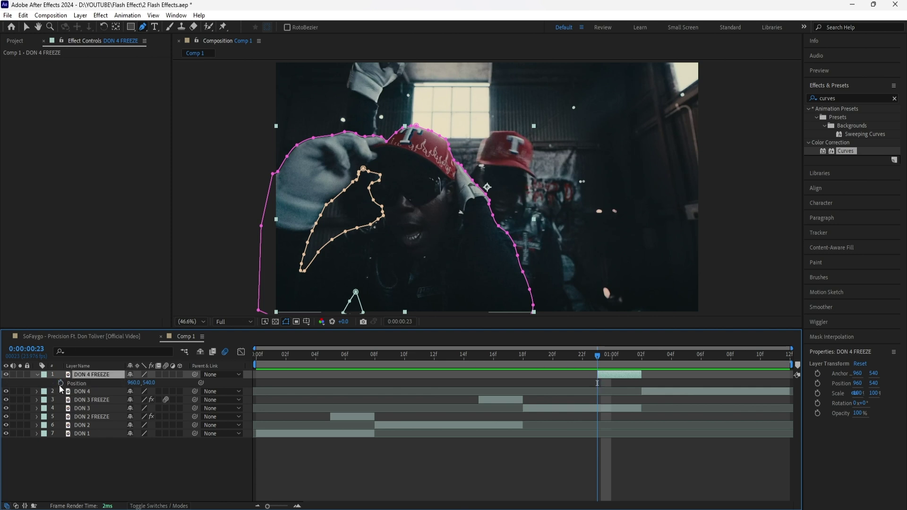
{"action": "left_click", "coordinate": [59, 384]}
{"action": "left_click_drag", "start_coordinate": [598, 386], "coordinate": [642, 386]}
{"action": "left_click_drag", "start_coordinate": [134, 383], "coordinate": [102, 384]}
- Apply Easy Ease to both Position keyframes of DON 4 FREEZE and enable the layer's motion blur
{"action": "right_click", "coordinate": [642, 384]}
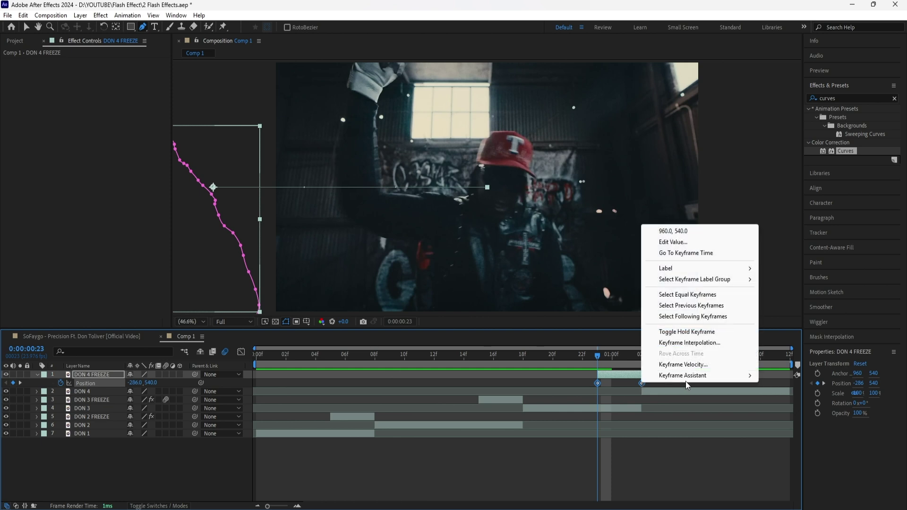
{"action": "key", "text": "F9"}
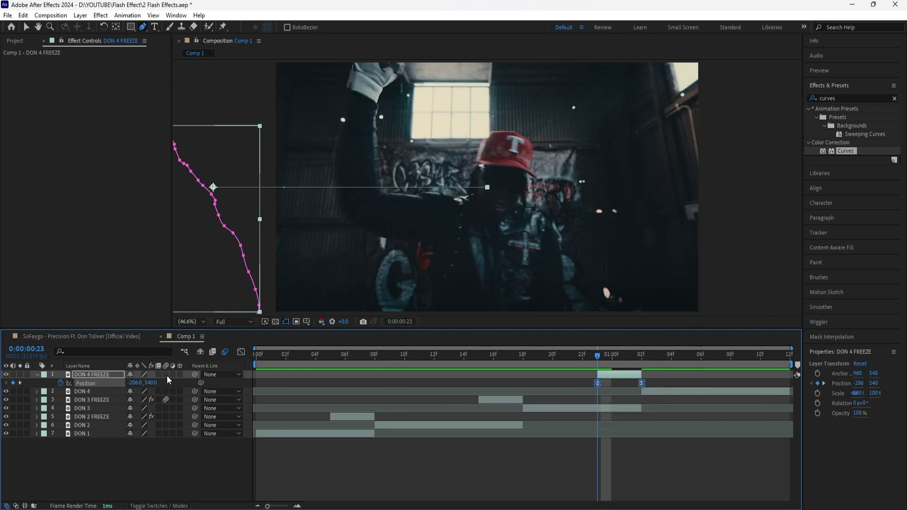
{"action": "left_click", "coordinate": [166, 374]}
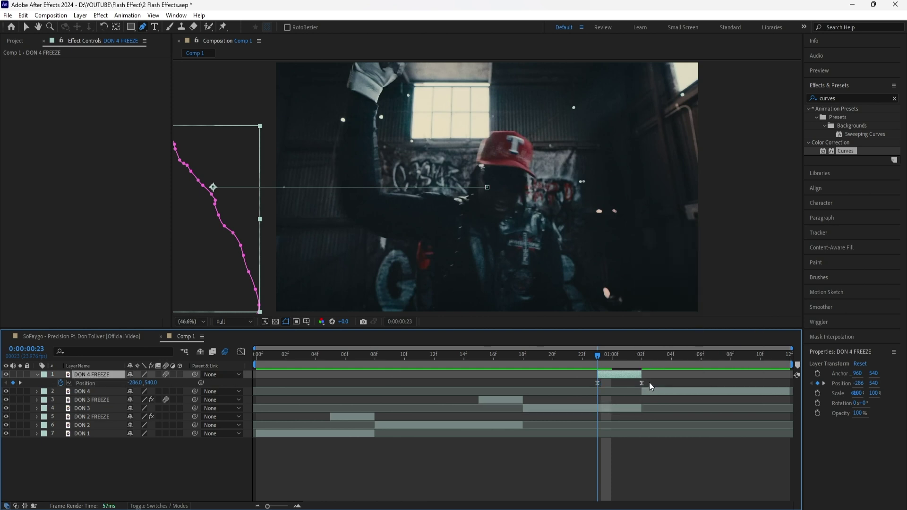
- Reshape the Position speed graph of DON 4 FREEZE by extending the last keyframe's ease far toward the first, so the speed peaks early
{"action": "left_click", "coordinate": [649, 382]}
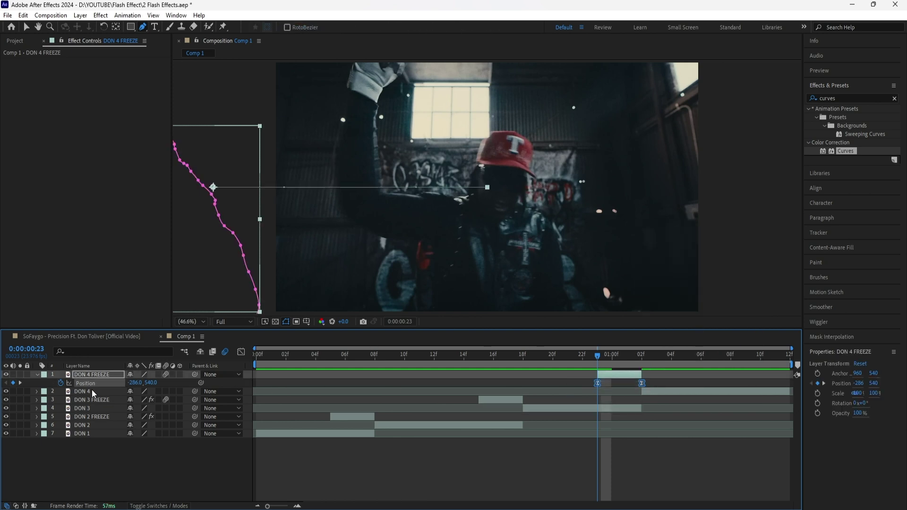
{"action": "key", "text": "shift+F3"}
{"action": "left_click_drag", "start_coordinate": [659, 470], "coordinate": [631, 489]}
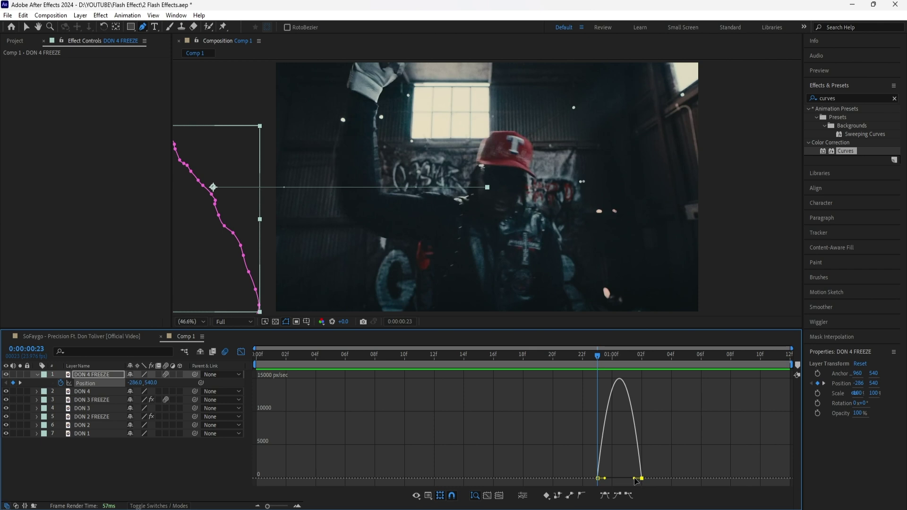
{"action": "left_click_drag", "start_coordinate": [634, 479], "coordinate": [609, 479]}
{"action": "key", "text": "shift+F3"}
- Copy the animated Exposure and Glow effects from DON 3 FREEZE to DON 4 FREEZE and preview the composition from the start
{"action": "left_click", "coordinate": [102, 398]}
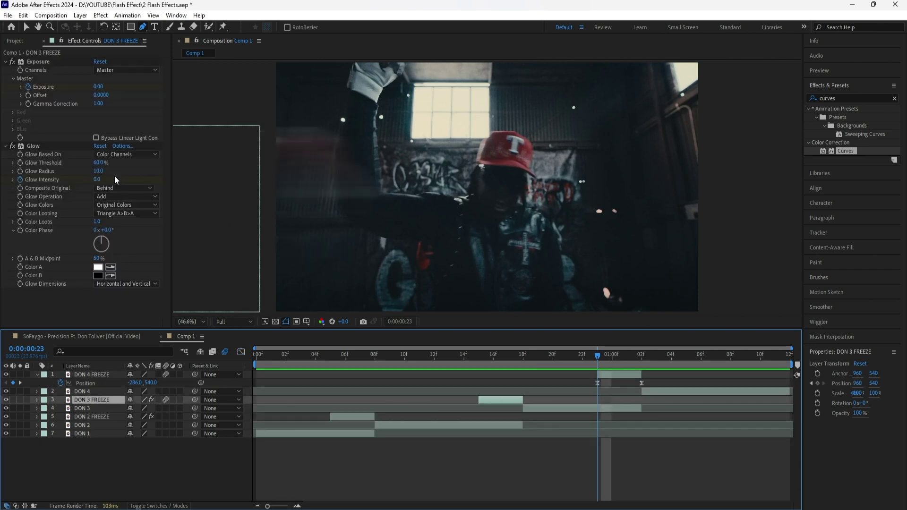
{"action": "left_click", "coordinate": [41, 61]}
{"action": "left_click", "coordinate": [35, 145], "text": "ctrl"}
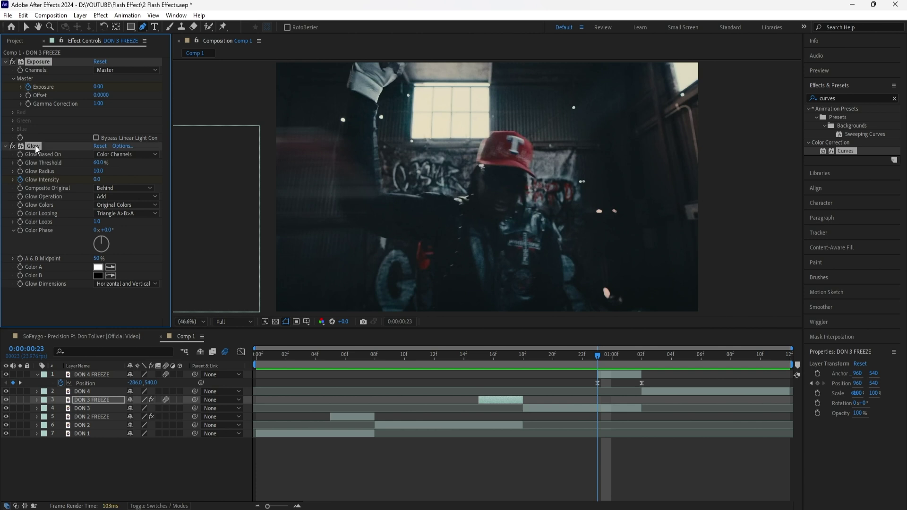
{"action": "left_click", "coordinate": [94, 375]}
{"action": "key", "text": "ctrl+v"}
{"action": "key", "text": "Home"}
{"action": "key", "text": "space"}
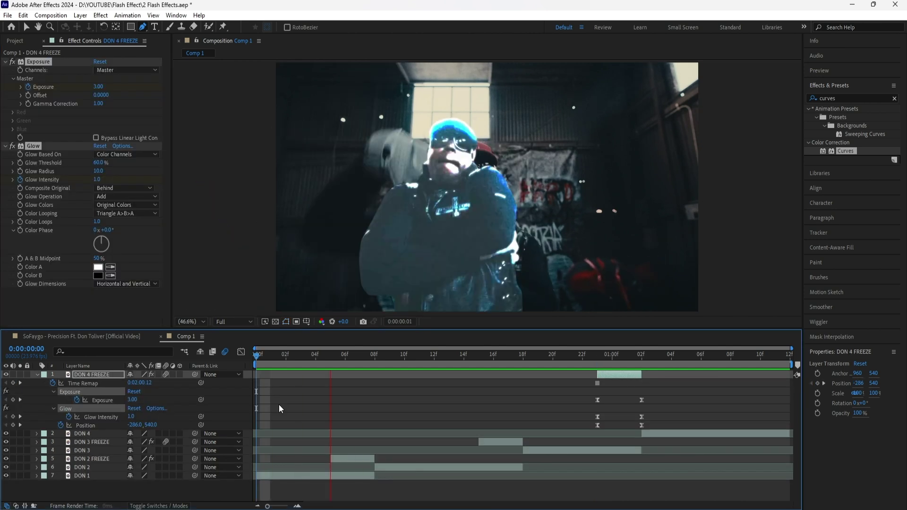